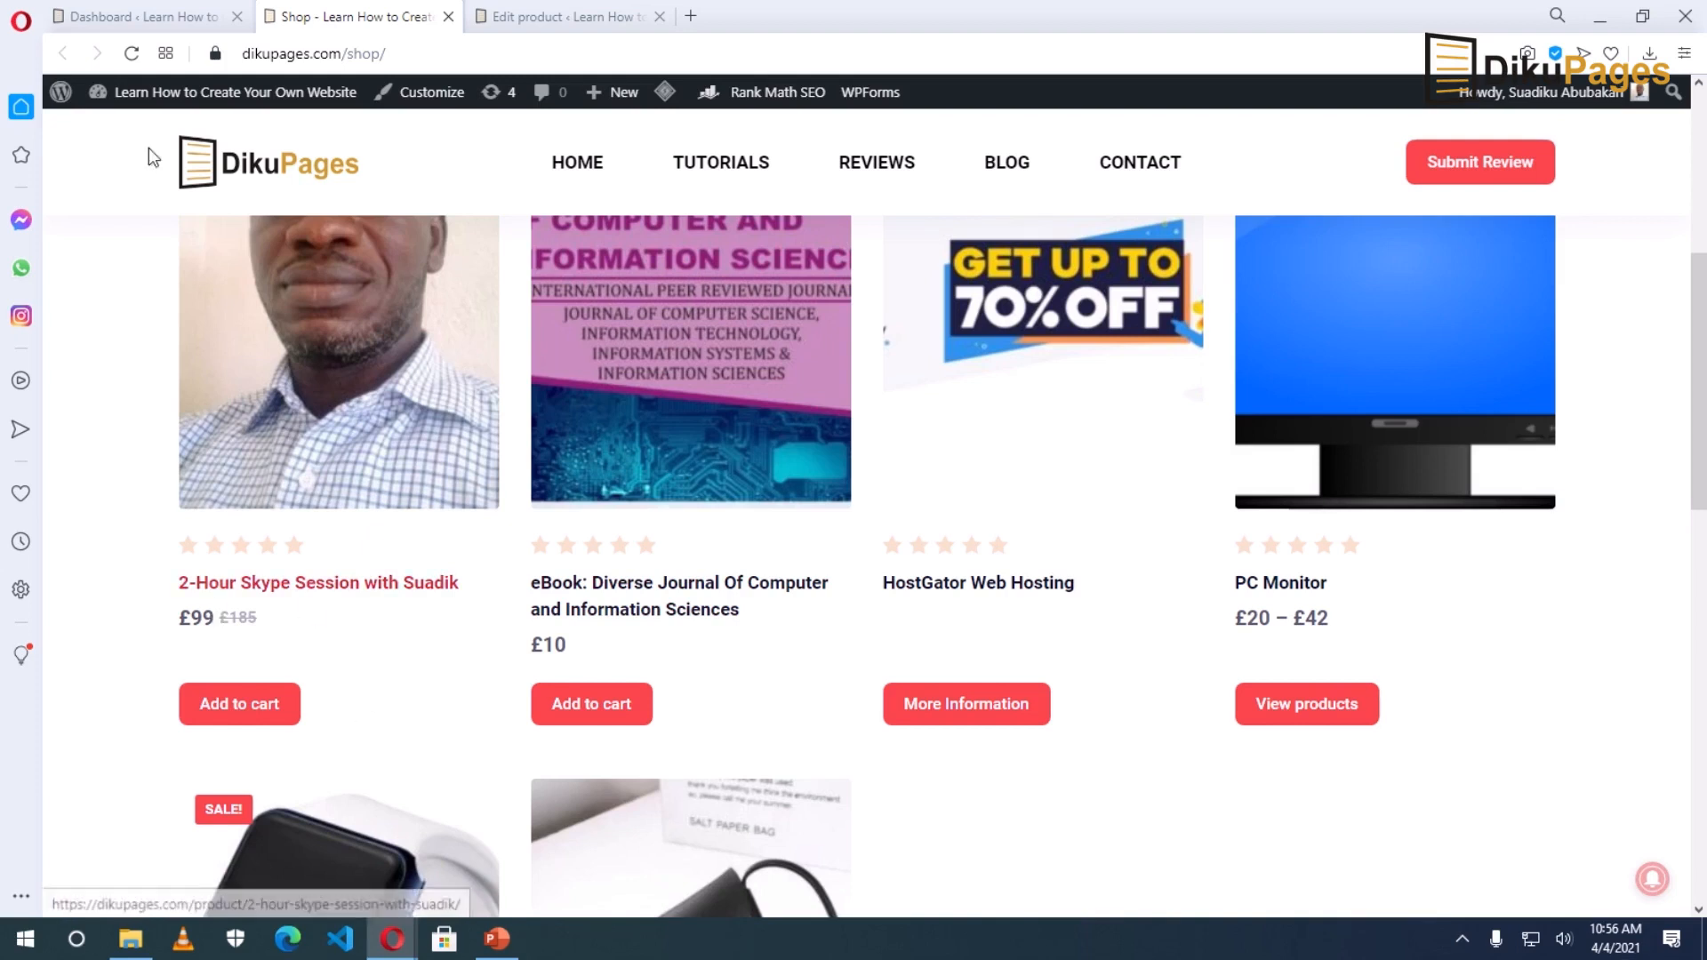
# - Switch from the shop page to the site dashboard and open the general WooCommerce settings
pyautogui.click(133, 22)
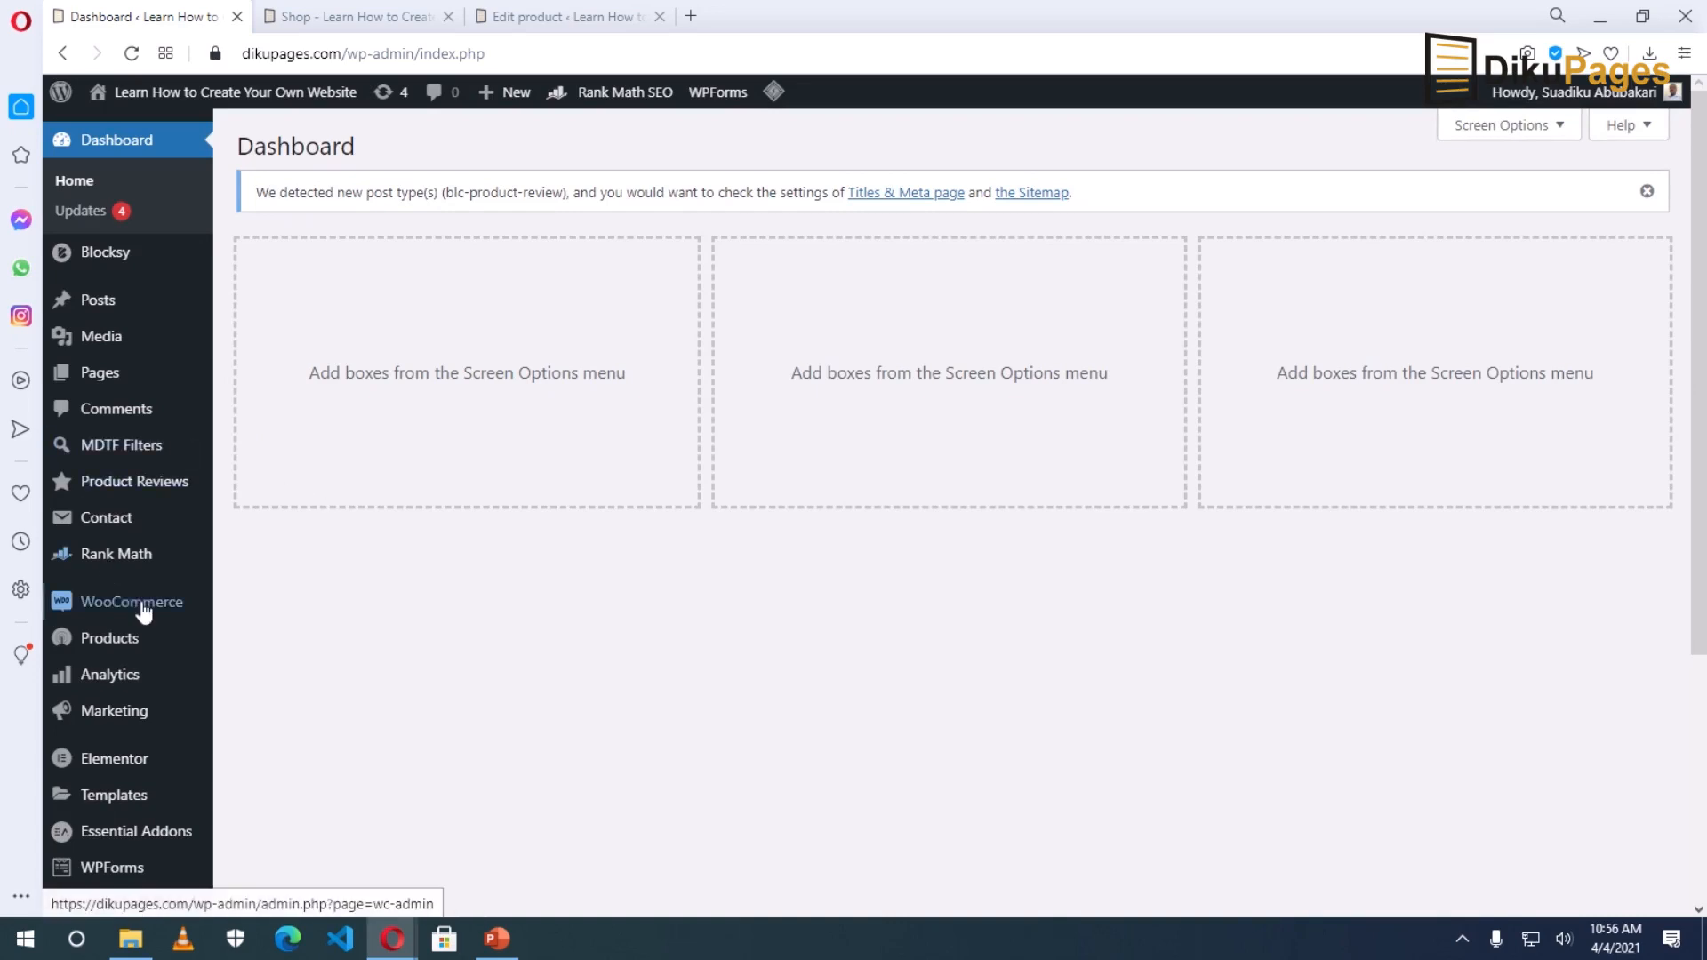
pyautogui.moveTo(140, 601)
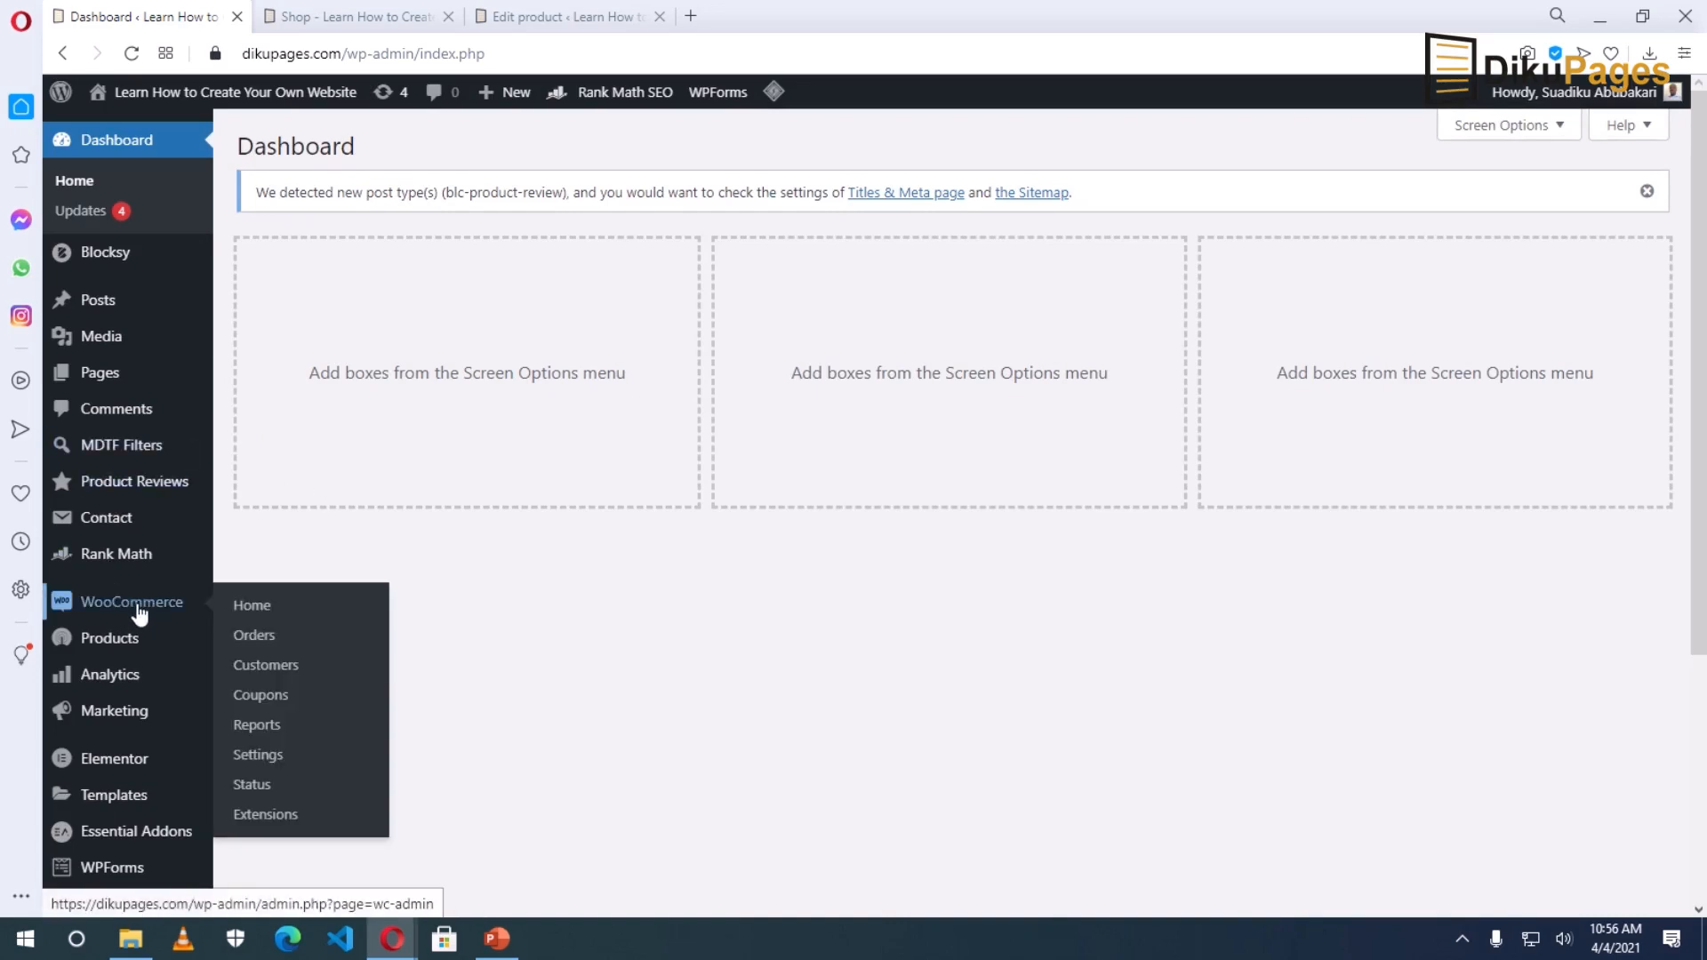
pyautogui.click(258, 755)
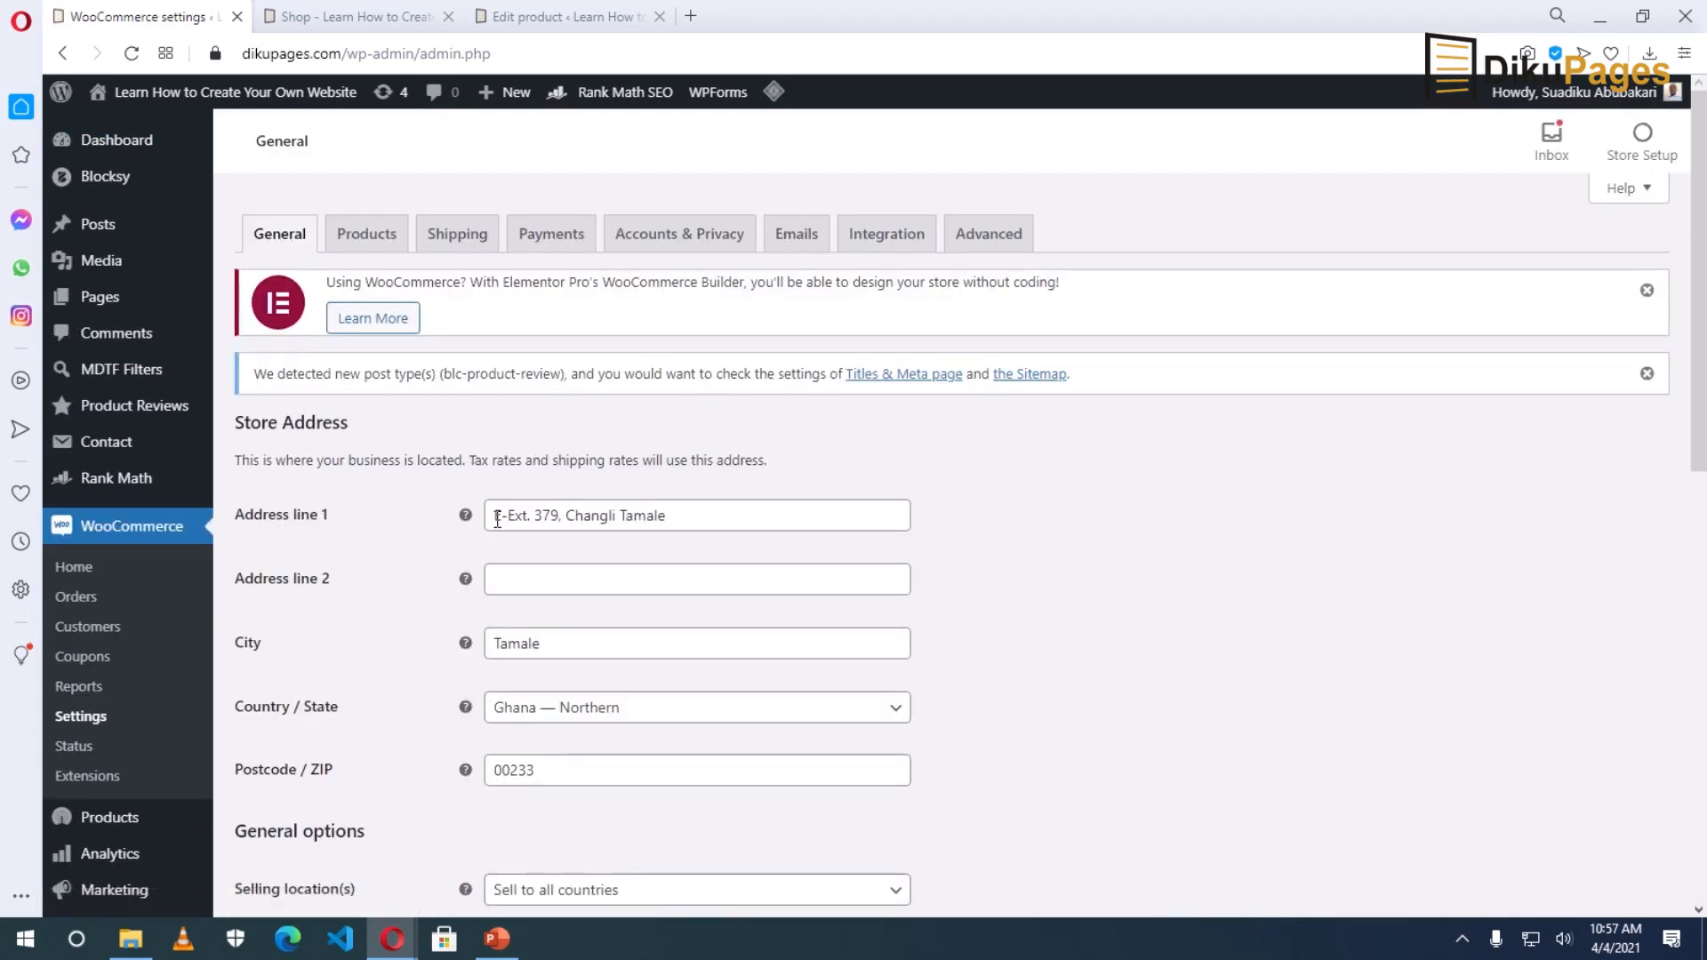
# - Set the store currency to United States (US) dollar ($) in the currency options
pyautogui.scroll(-1, 496, 498)
pyautogui.scroll(-7, 497, 533)
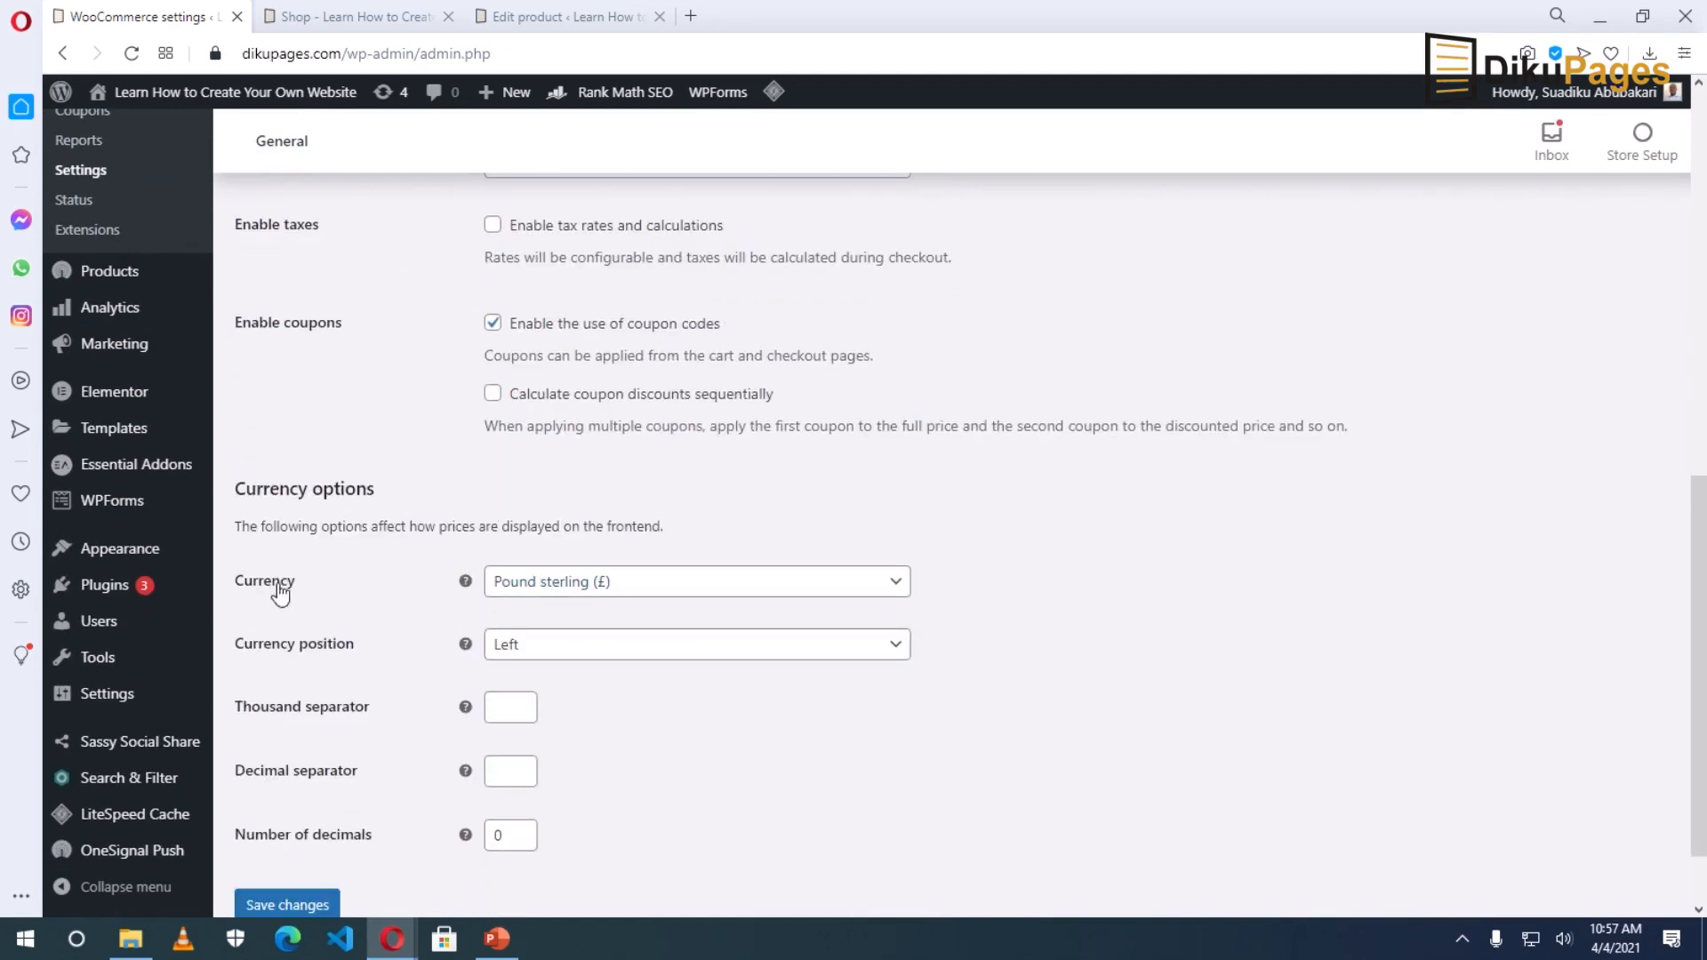
pyautogui.click(569, 587)
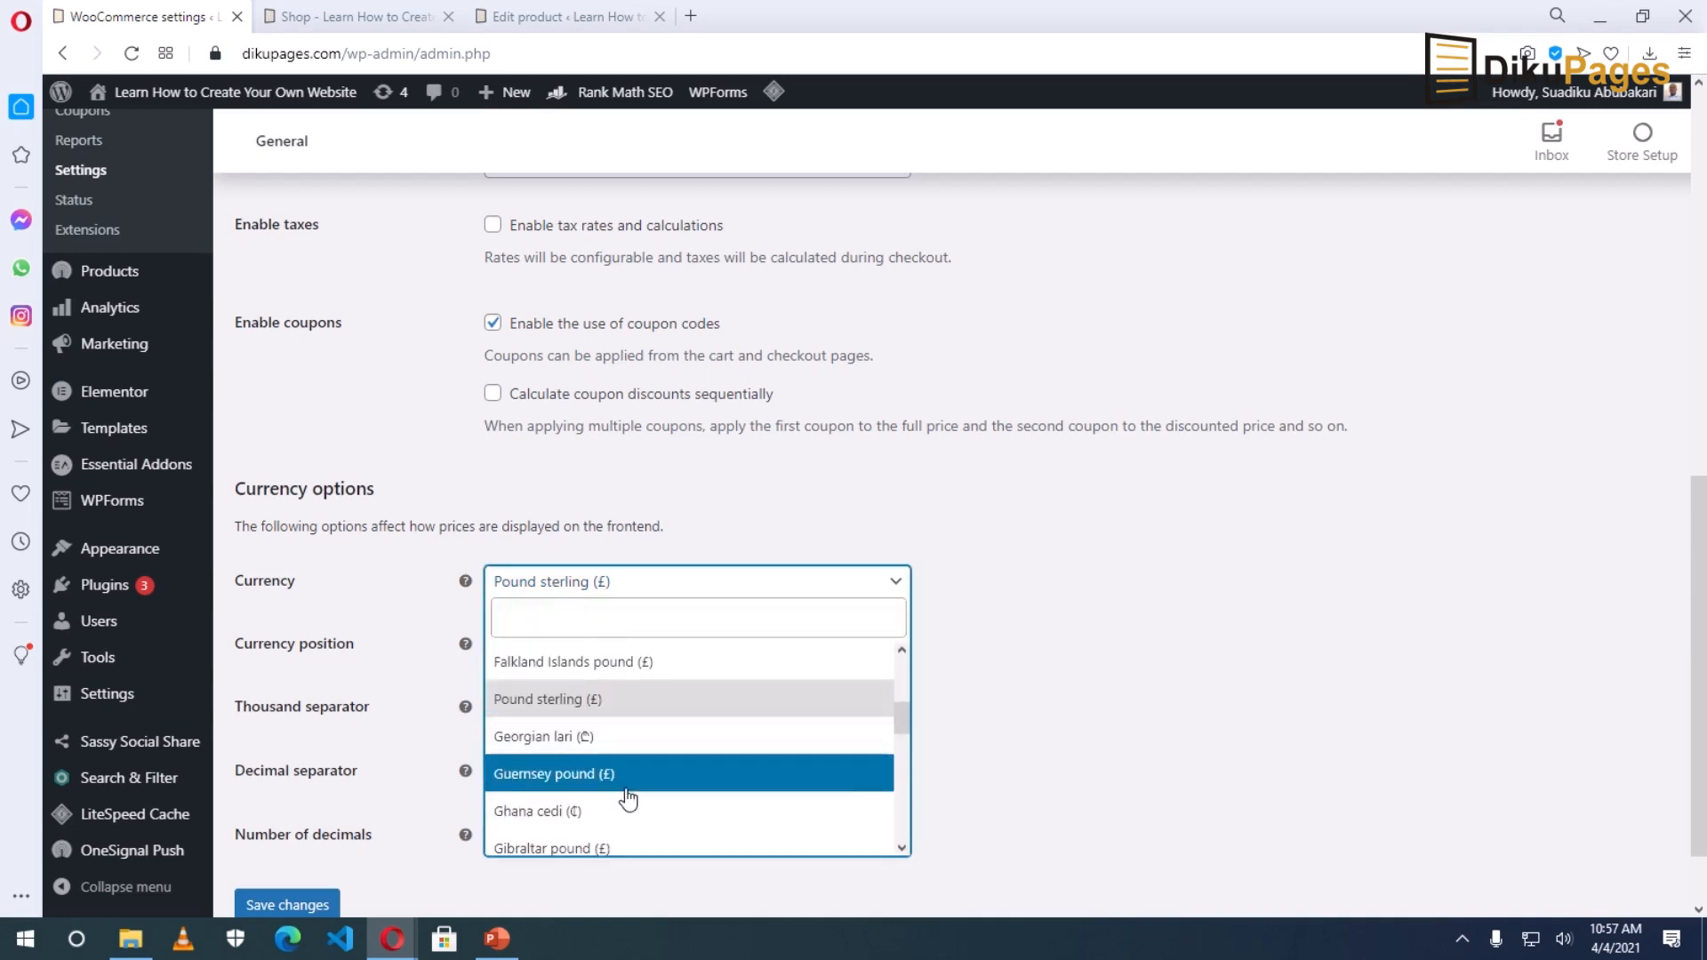
pyautogui.scroll(-2, 630, 800)
pyautogui.scroll(2, 631, 796)
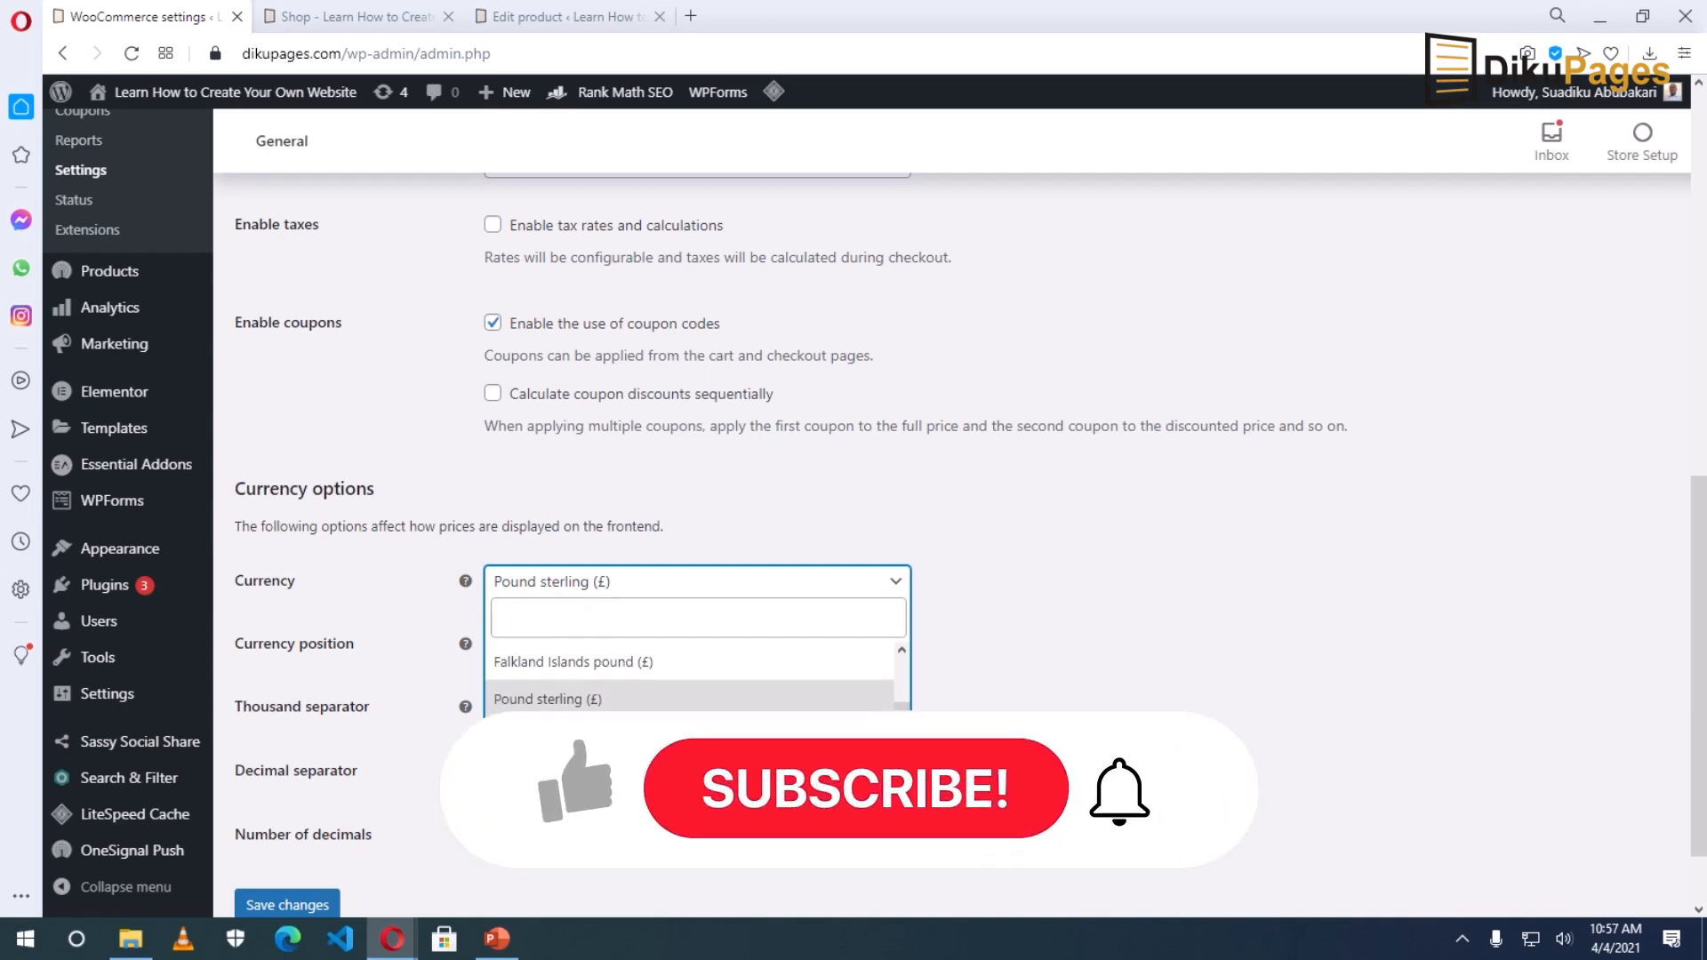
pyautogui.scroll(-2, 633, 792)
pyautogui.scroll(-2, 633, 791)
pyautogui.scroll(1, 633, 792)
pyautogui.scroll(2, 633, 792)
pyautogui.scroll(-2, 633, 792)
pyautogui.scroll(1, 633, 791)
pyautogui.scroll(-3, 633, 791)
pyautogui.scroll(-5, 633, 792)
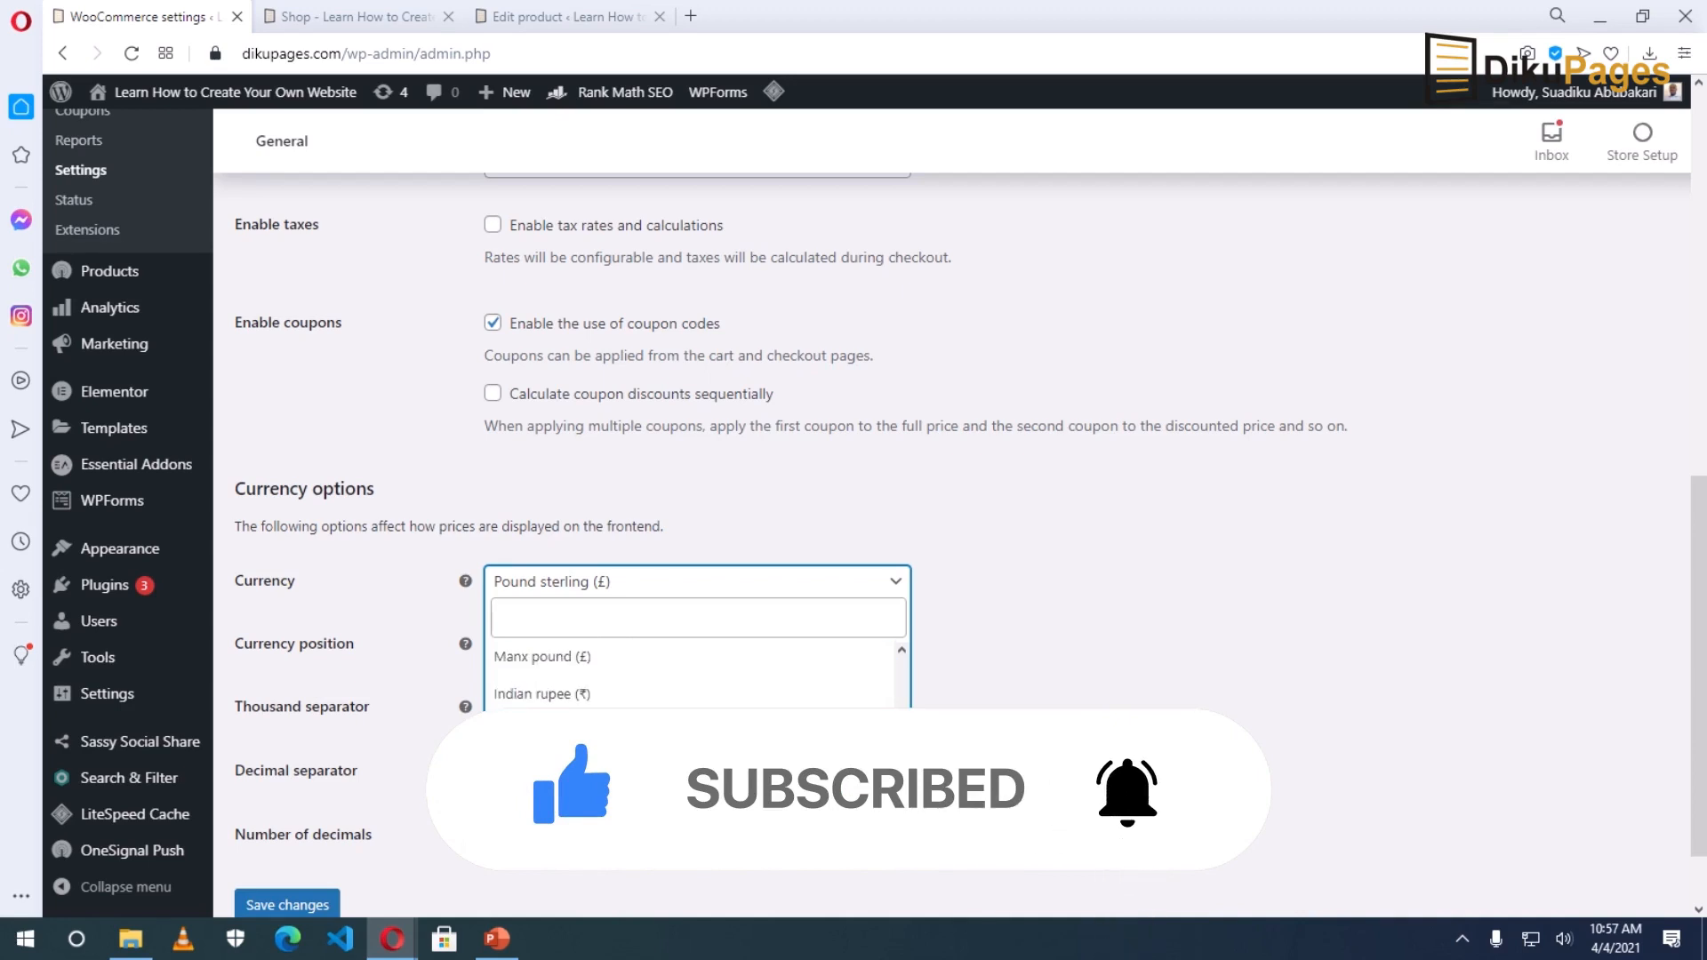
pyautogui.scroll(-3, 613, 703)
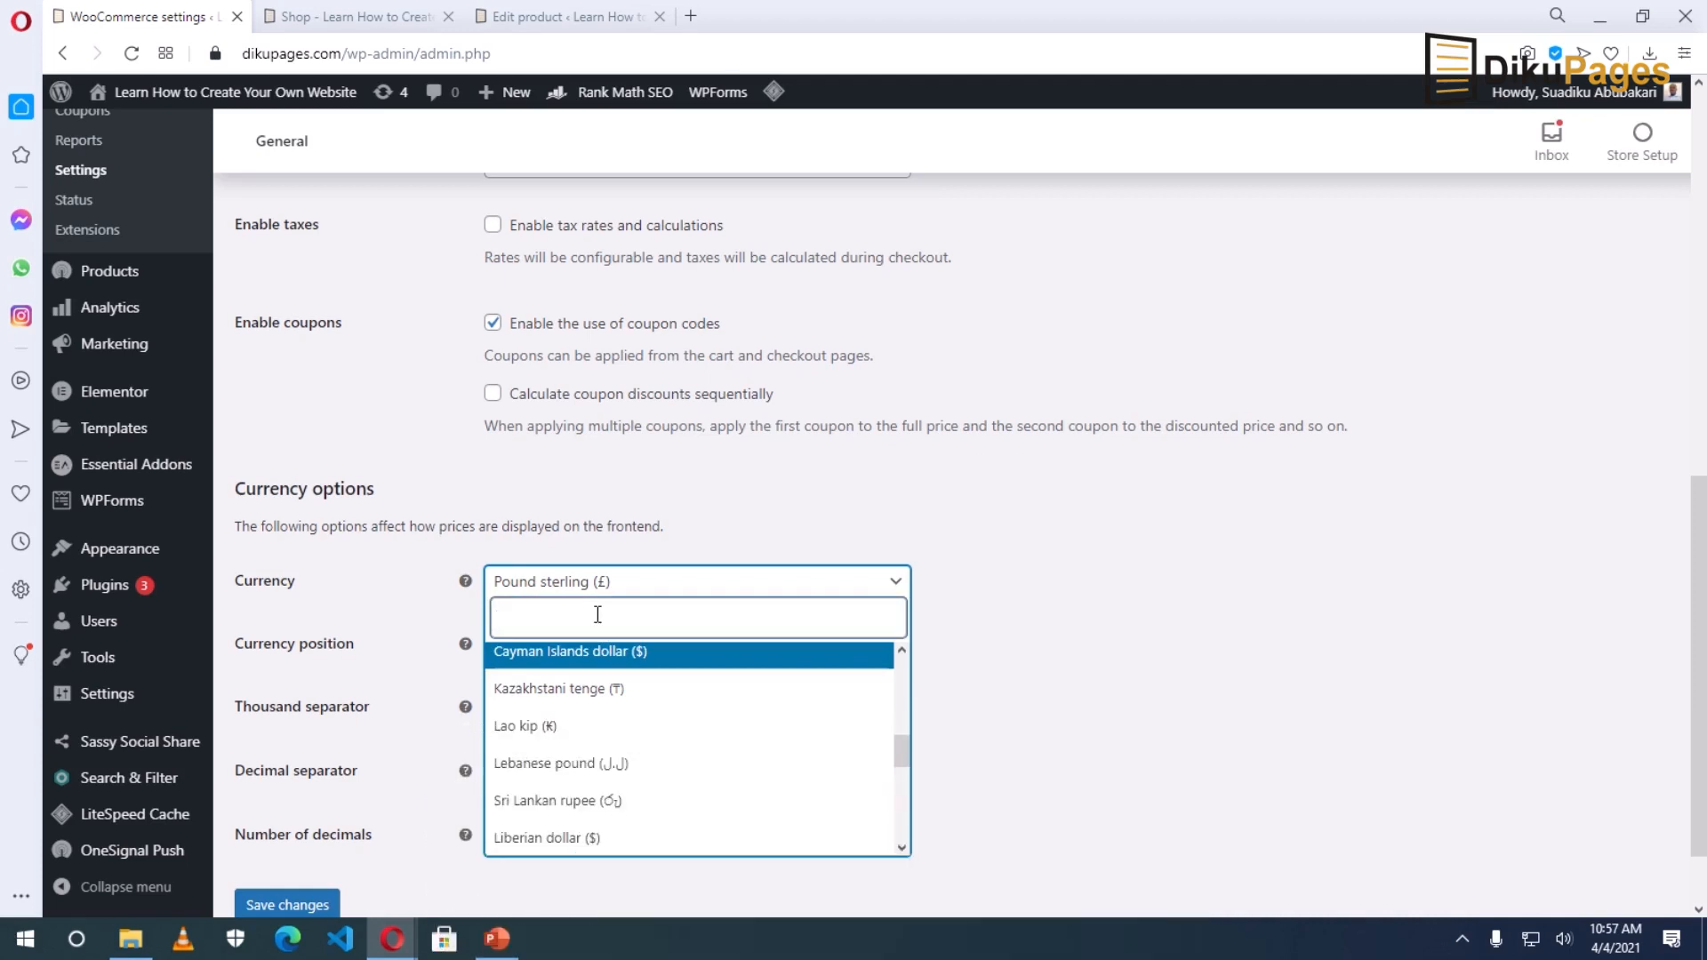
pyautogui.write('us')
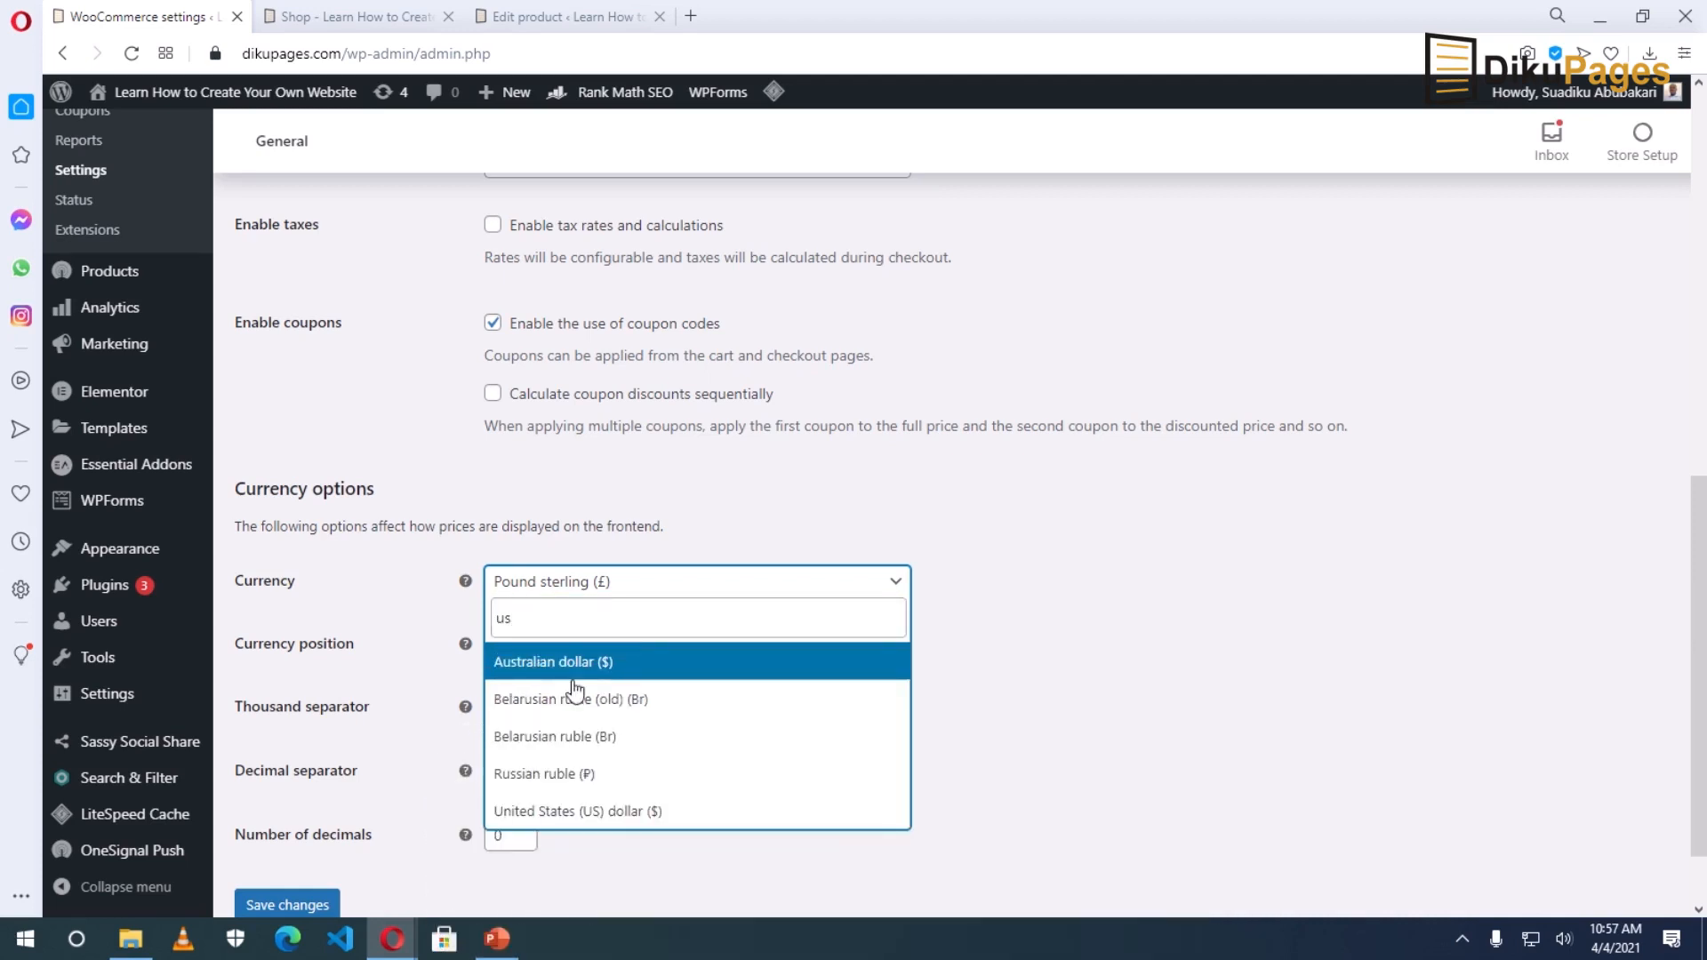
pyautogui.click(623, 812)
pyautogui.scroll(-1, 621, 761)
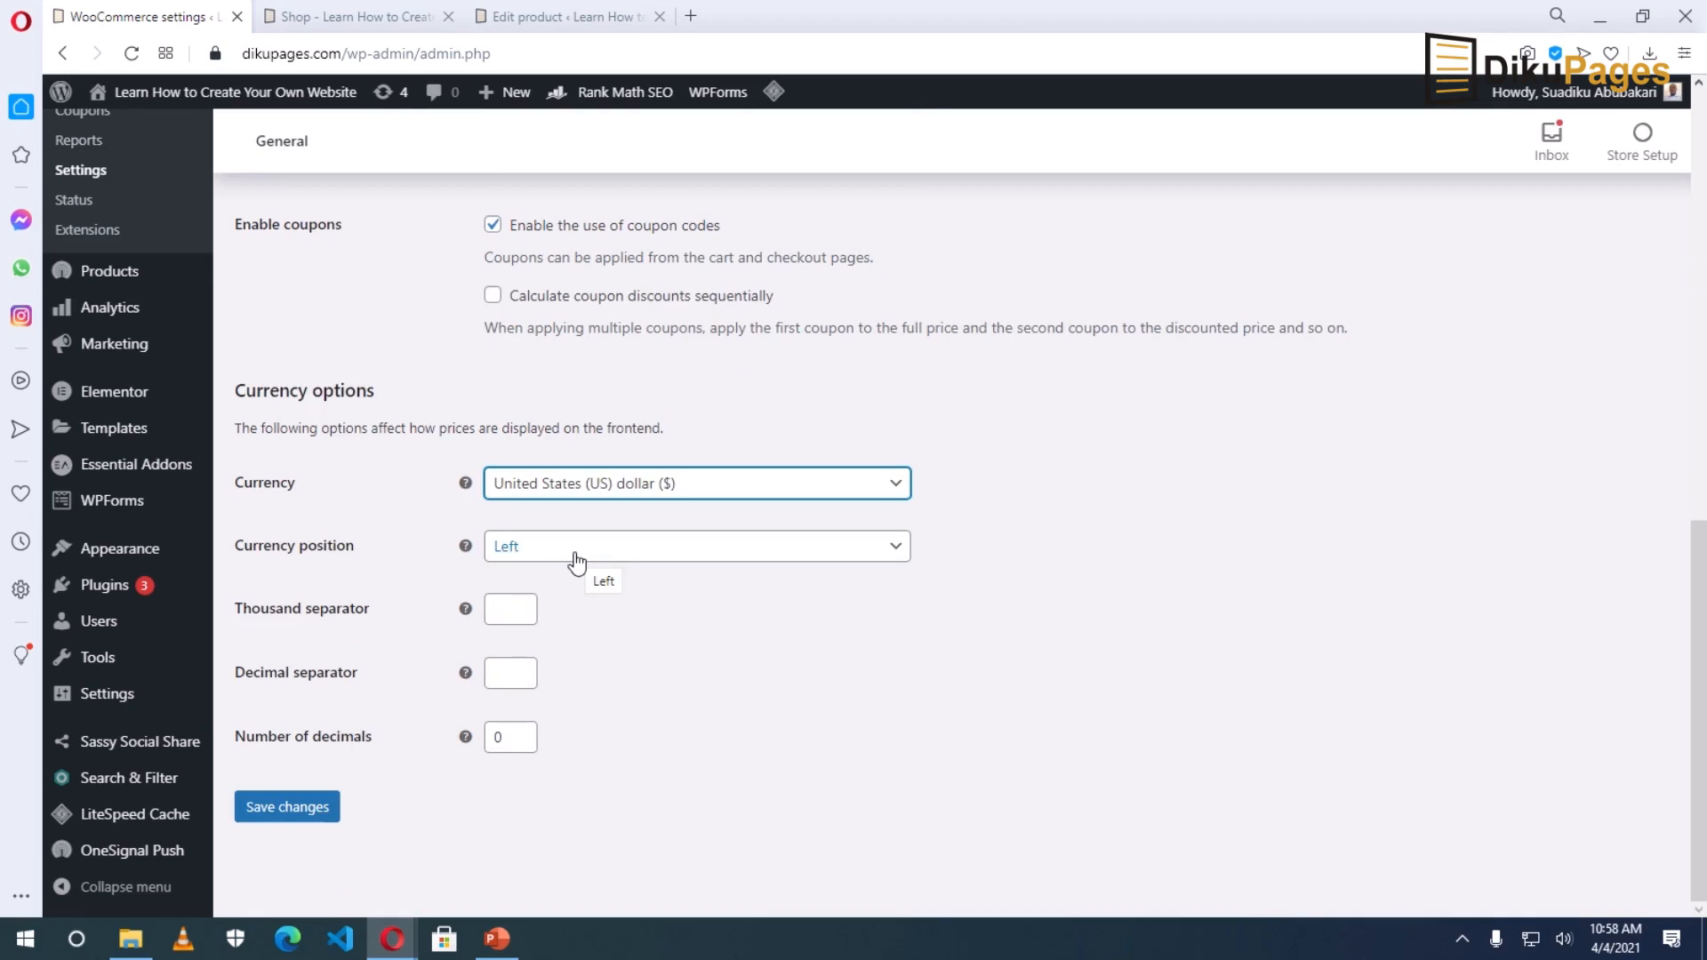
# - Set the thousand separator to a comma, the decimal separator to a period and the number of decimals to 2
pyautogui.click(576, 561)
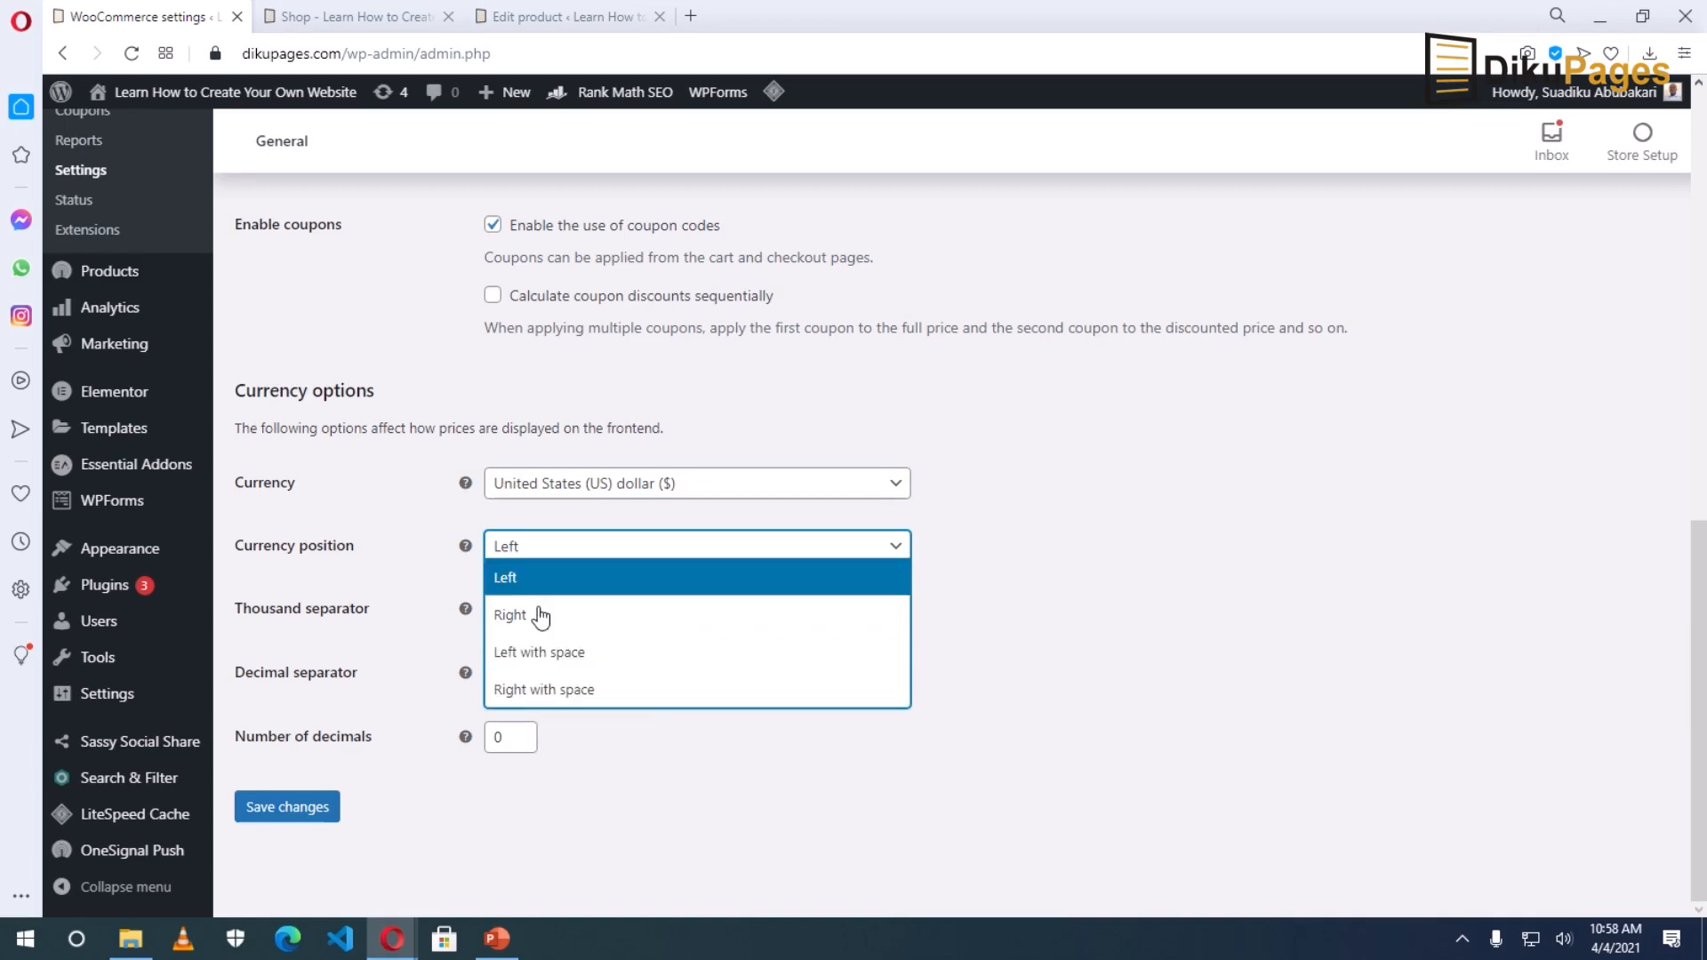
pyautogui.click(597, 511)
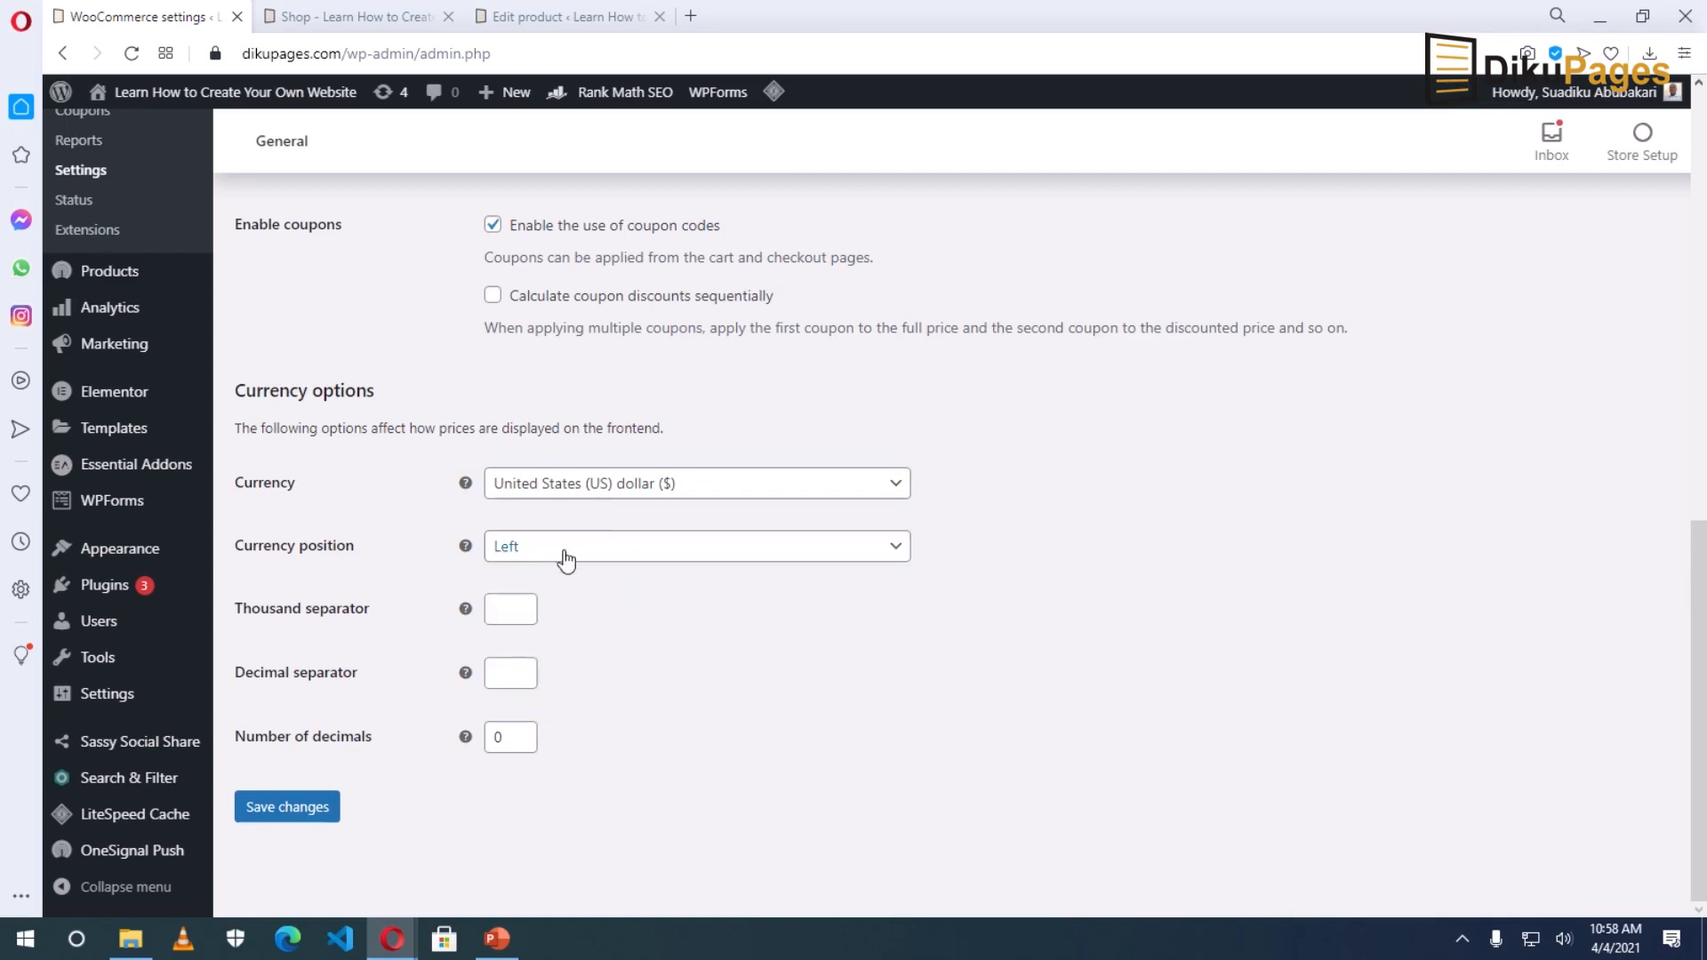
pyautogui.click(503, 611)
pyautogui.click(514, 673)
pyautogui.click(522, 731)
# - Compare the Sports Watch's regular and sale prices in the product editor with its prices on the shop page
pyautogui.click(518, 27)
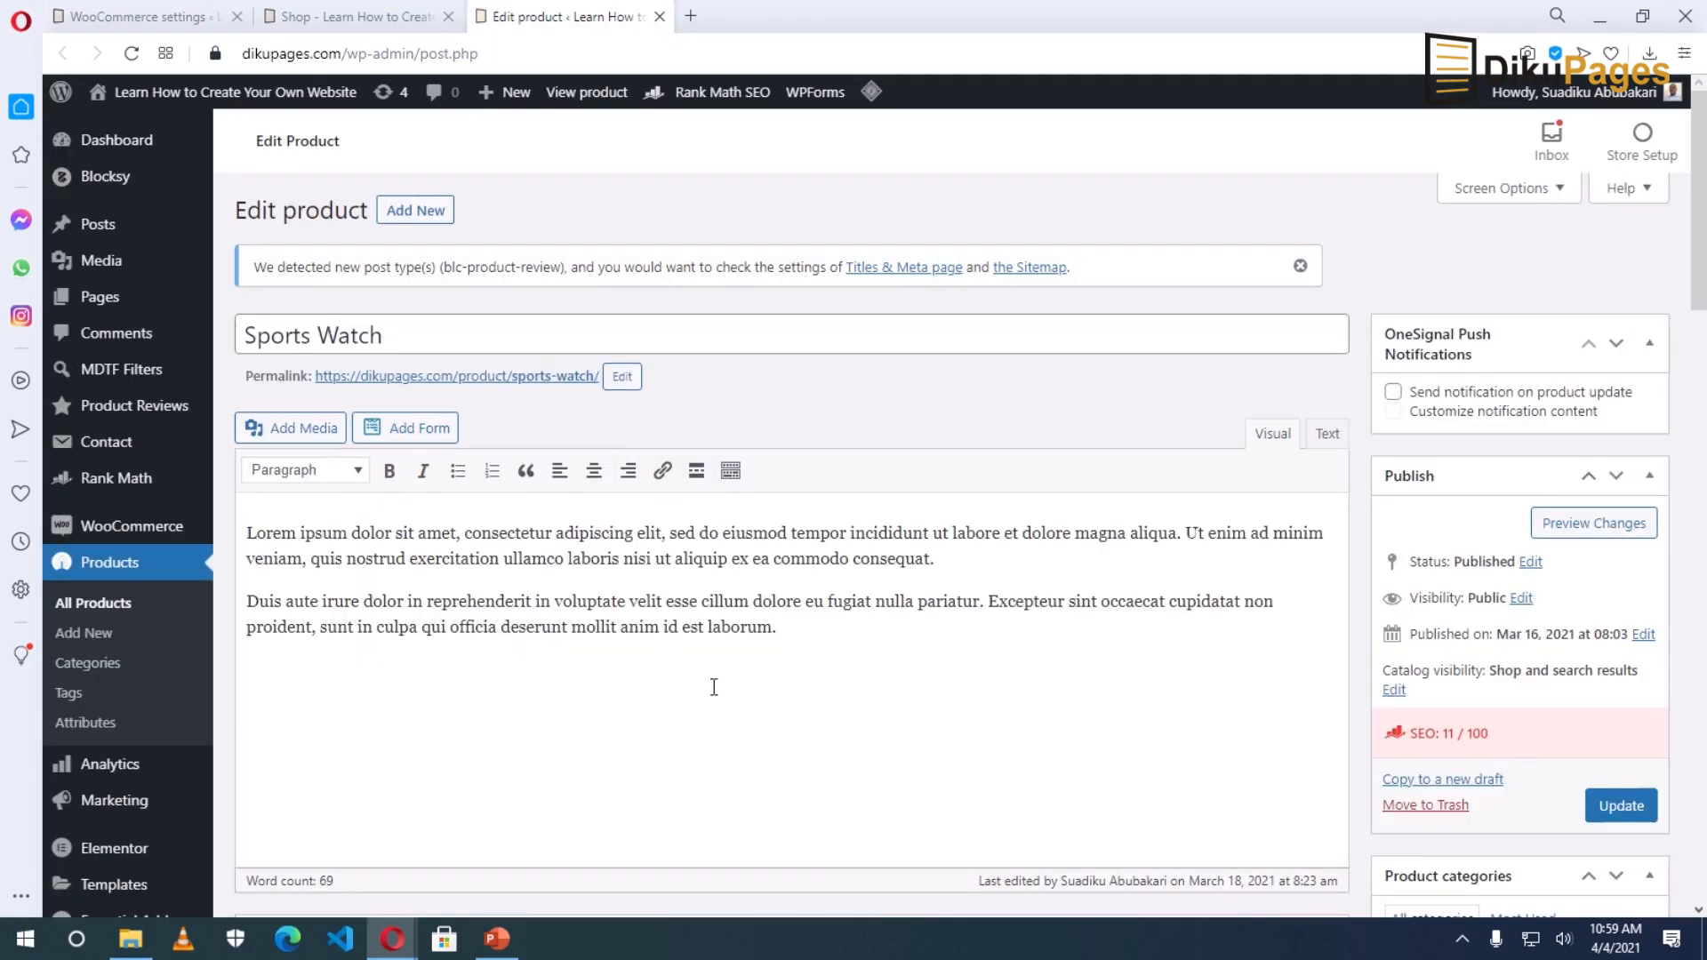
pyautogui.scroll(-1, 466, 256)
pyautogui.scroll(-3, 678, 511)
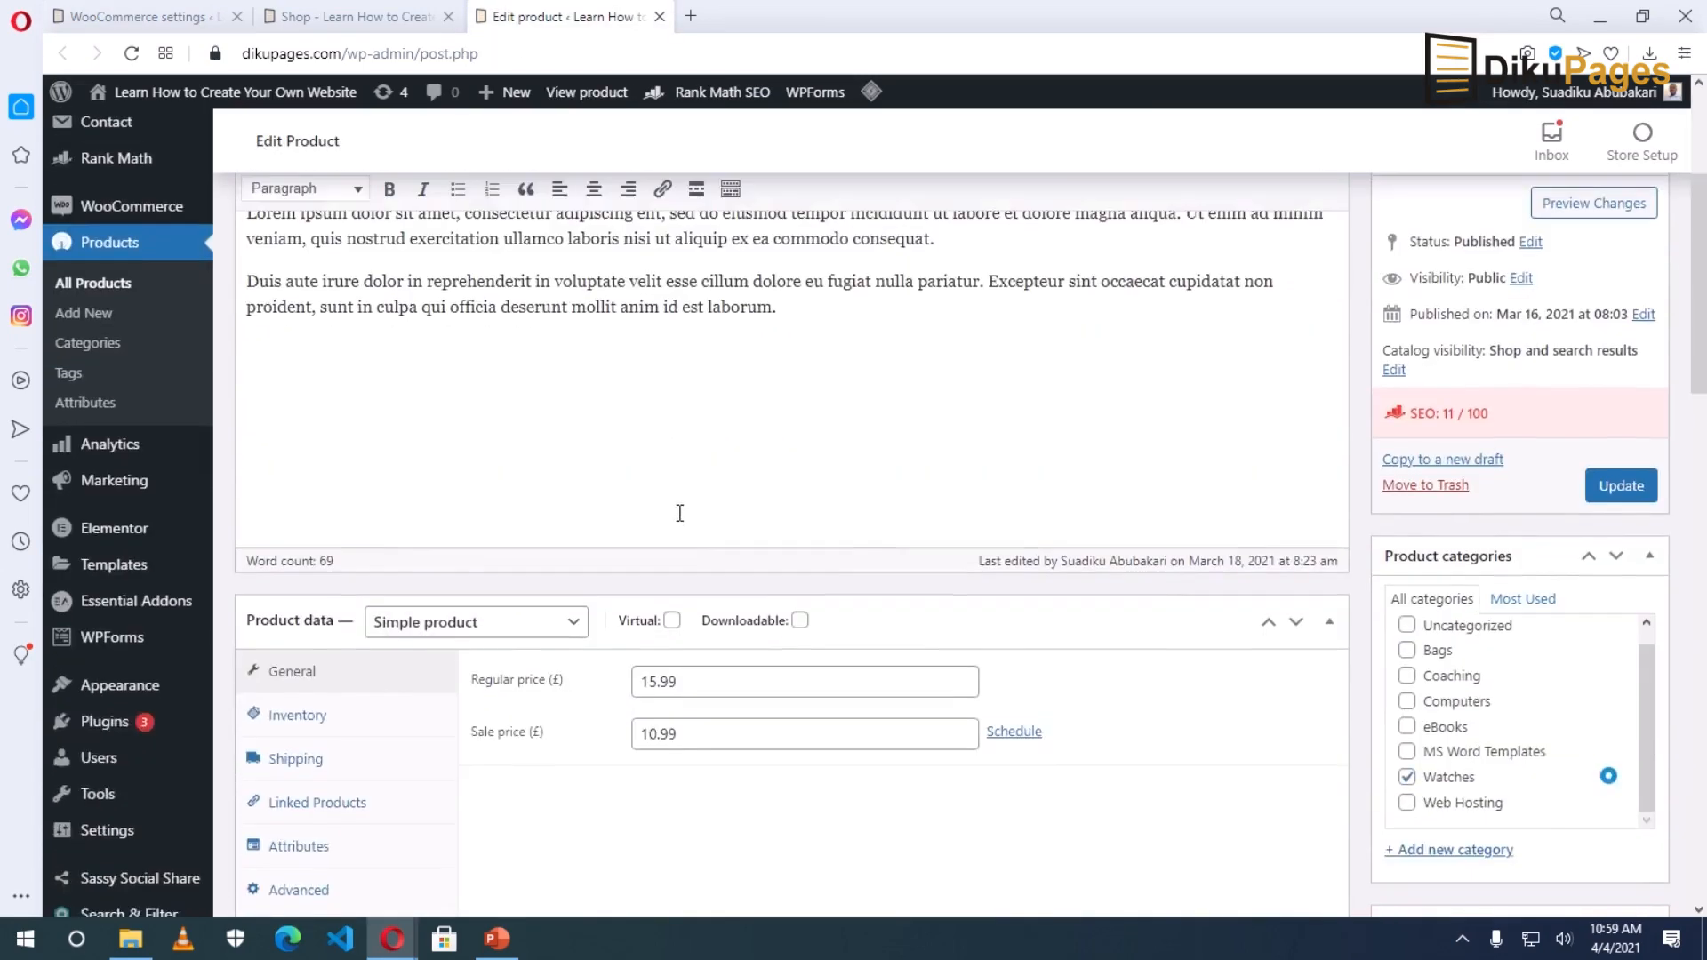
pyautogui.click(698, 578)
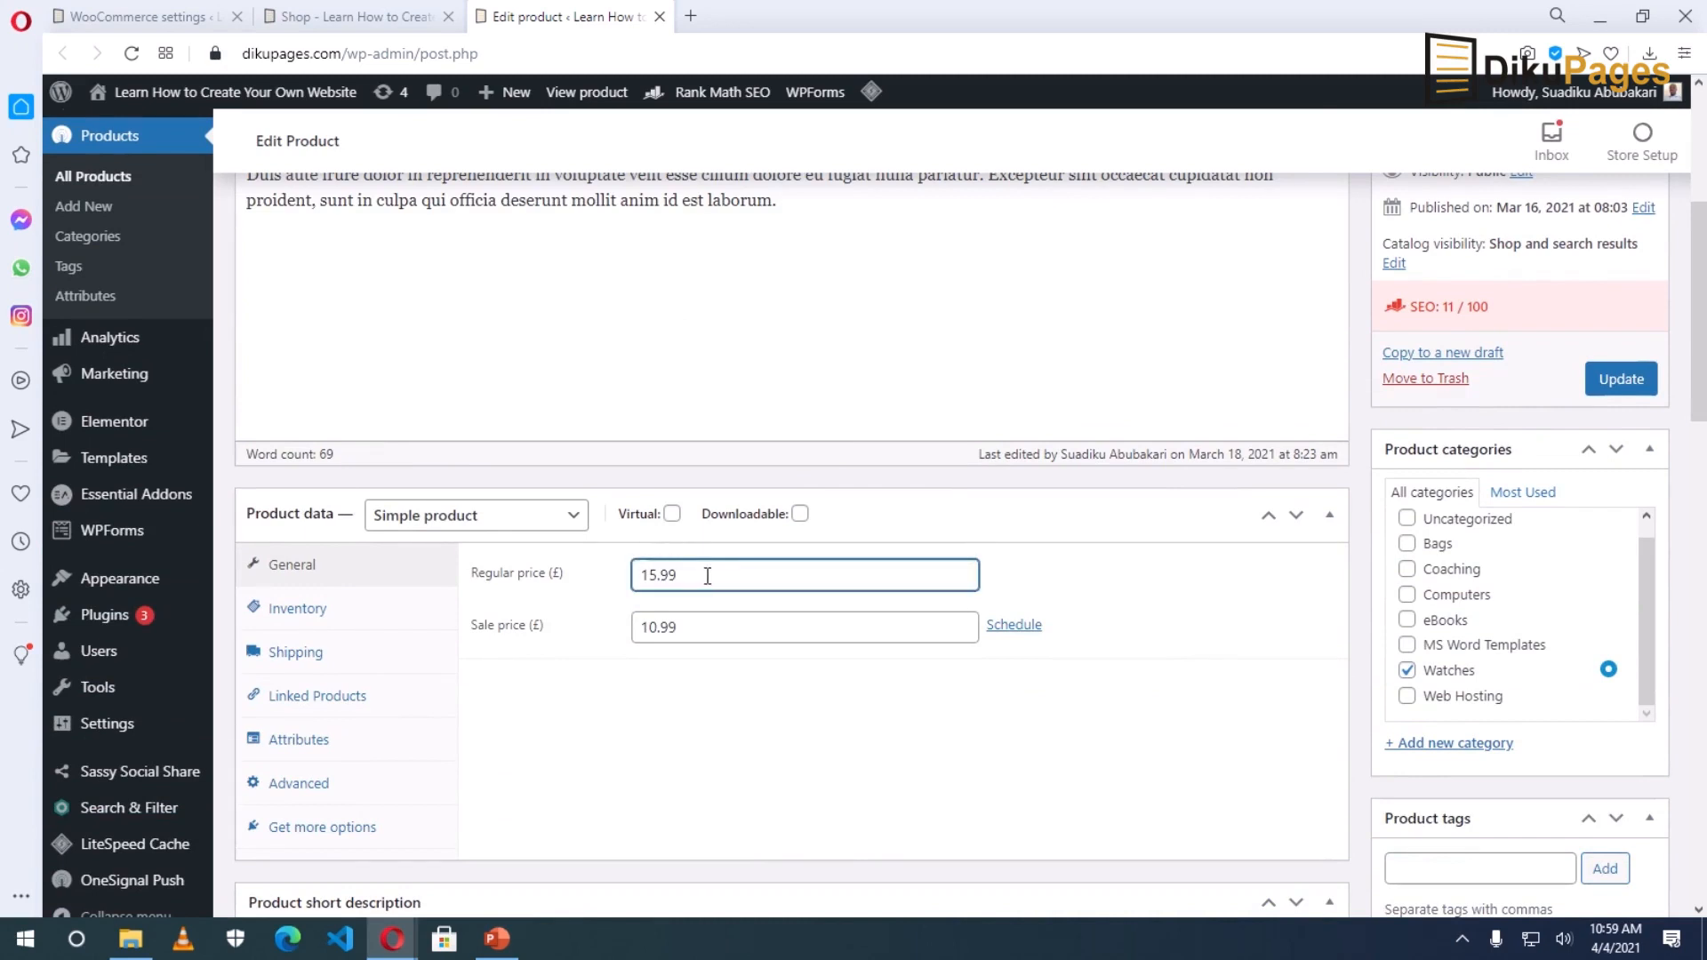
pyautogui.click(717, 627)
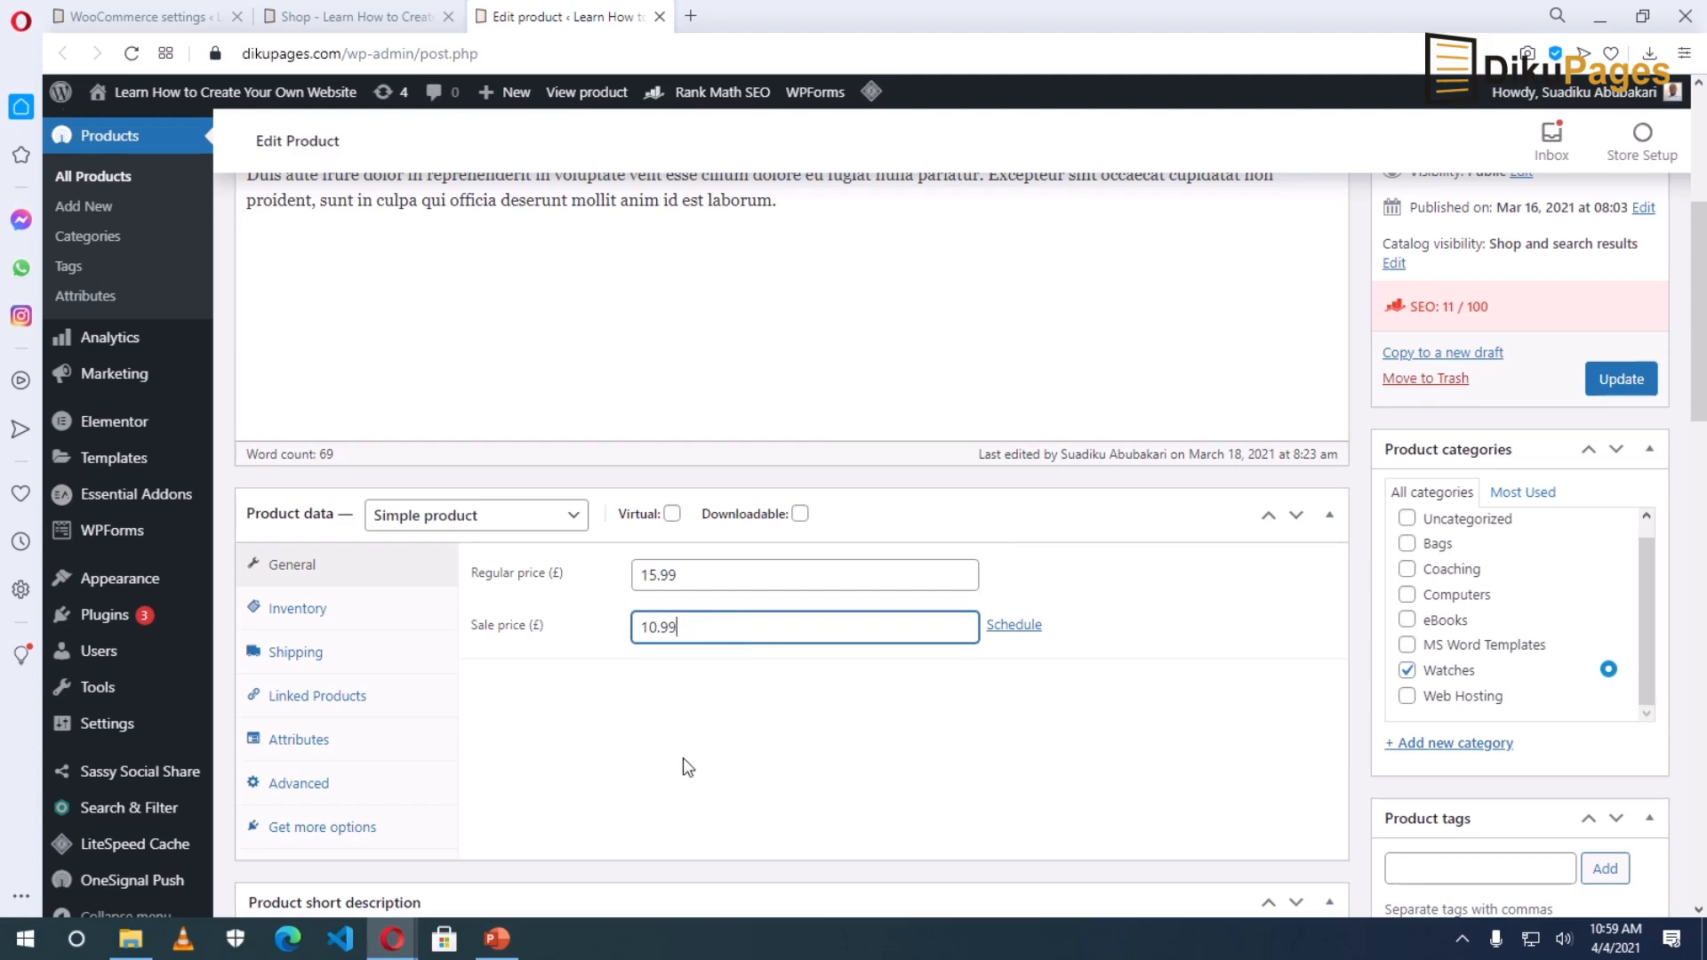
pyautogui.click(309, 26)
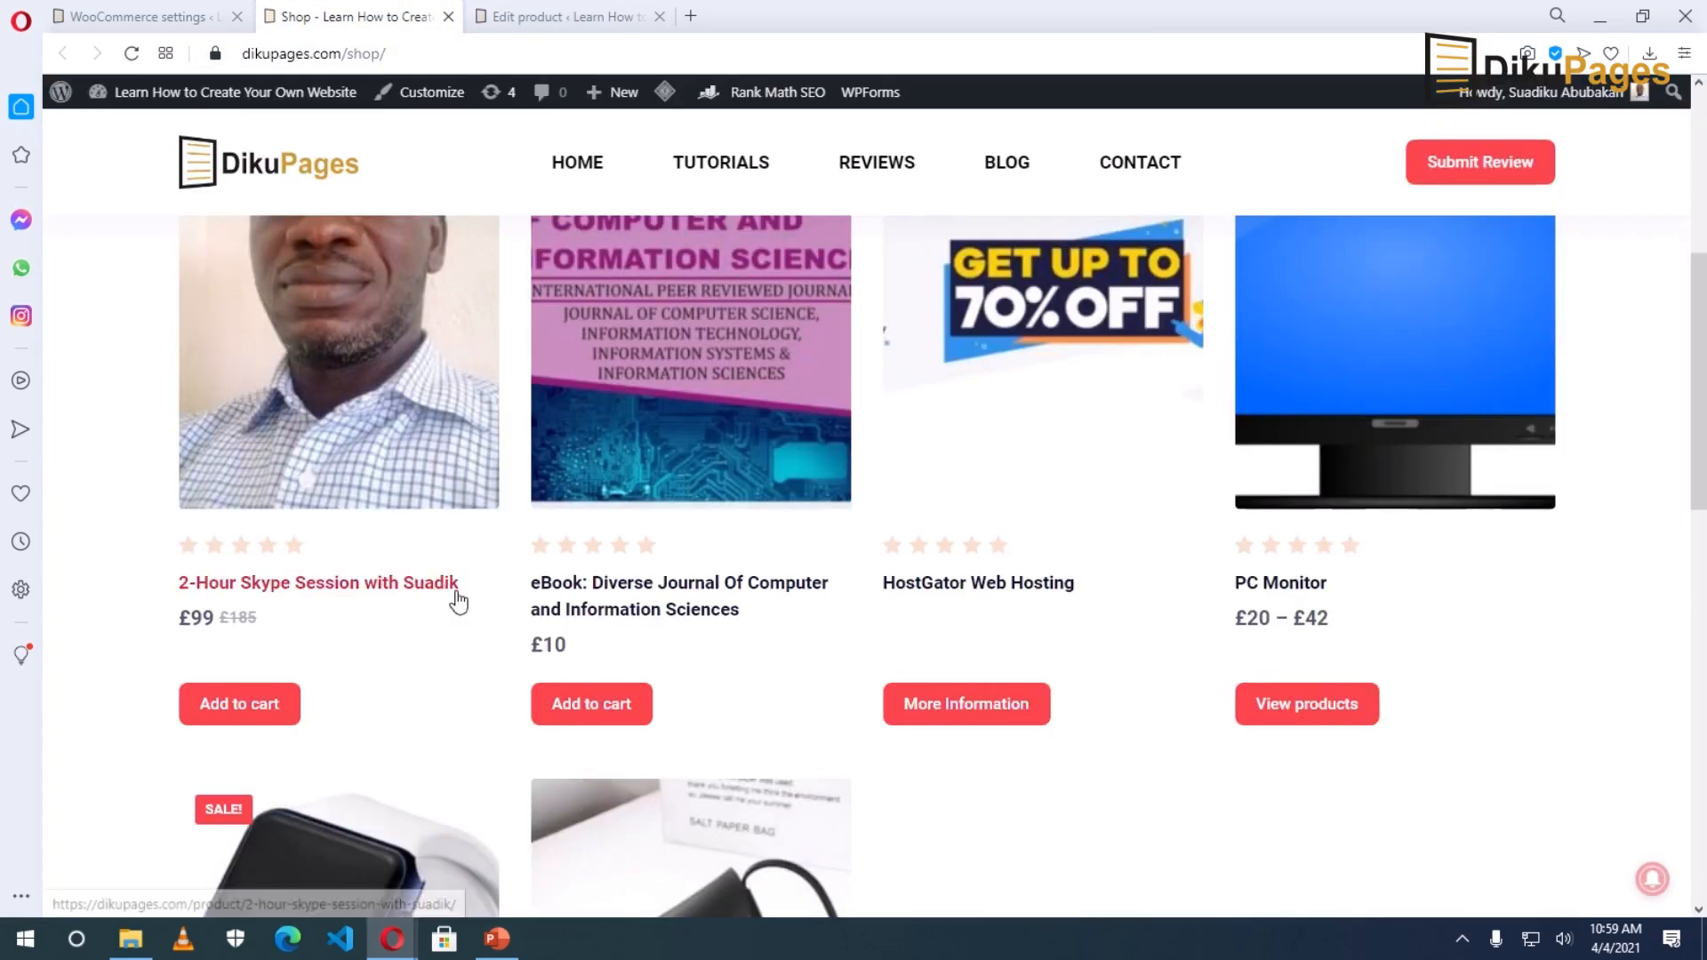
pyautogui.scroll(-6, 457, 597)
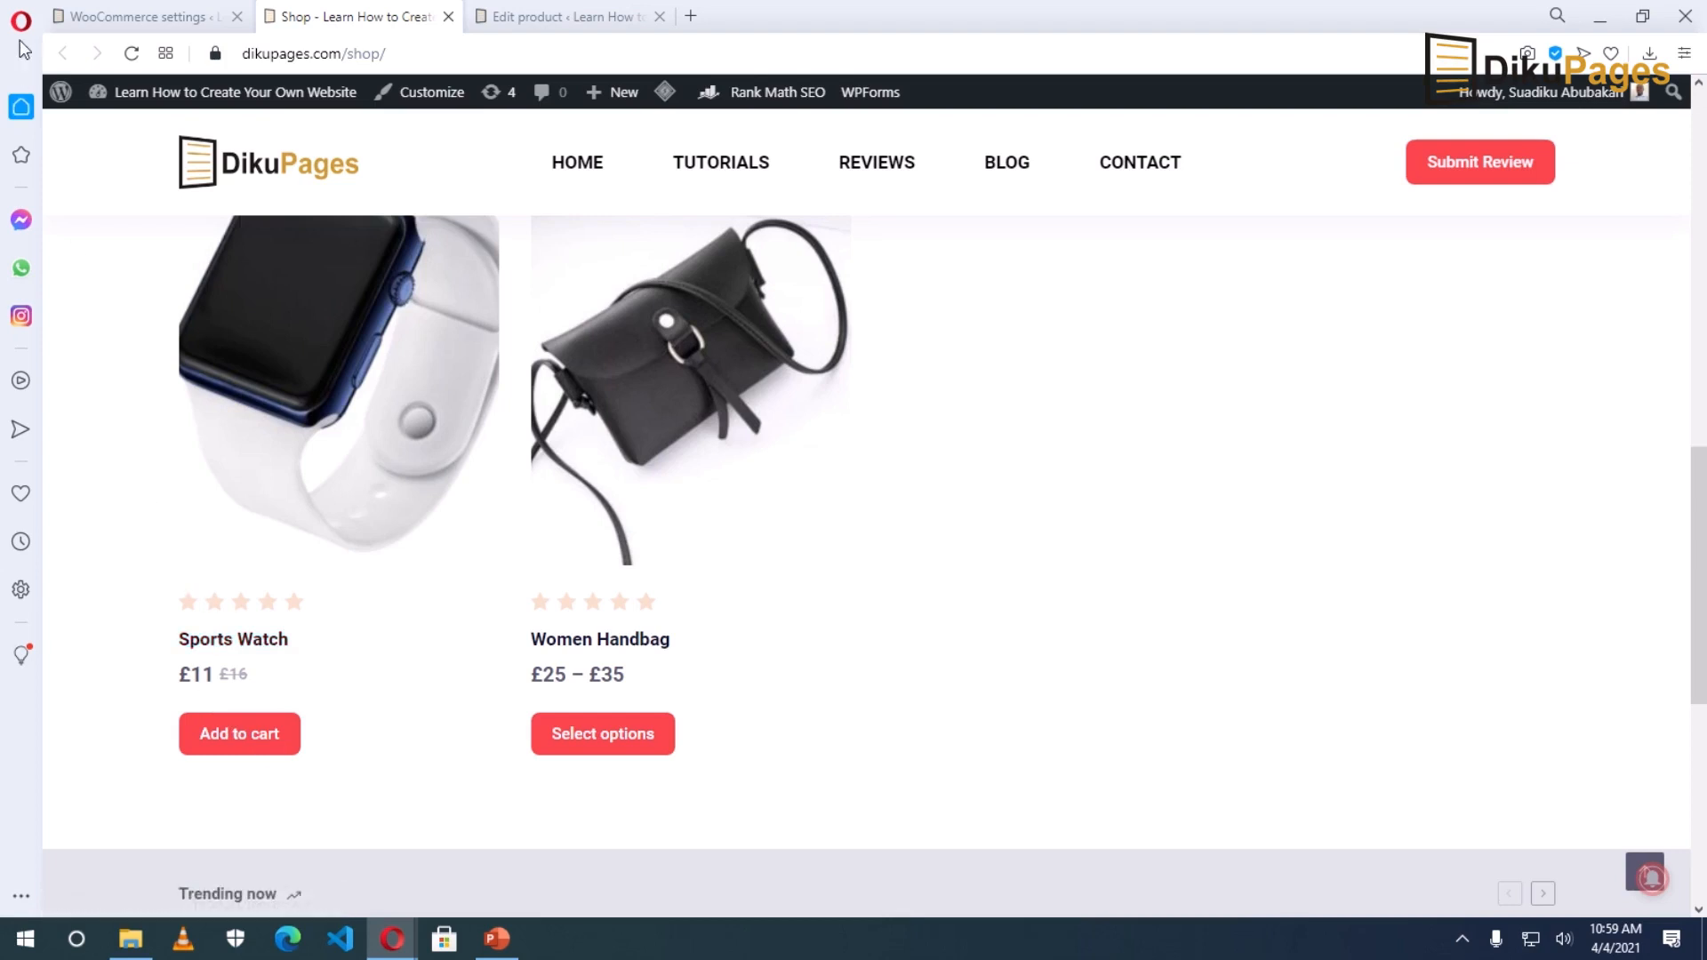
# - Save the WooCommerce currency settings and reload the shop page
pyautogui.click(99, 19)
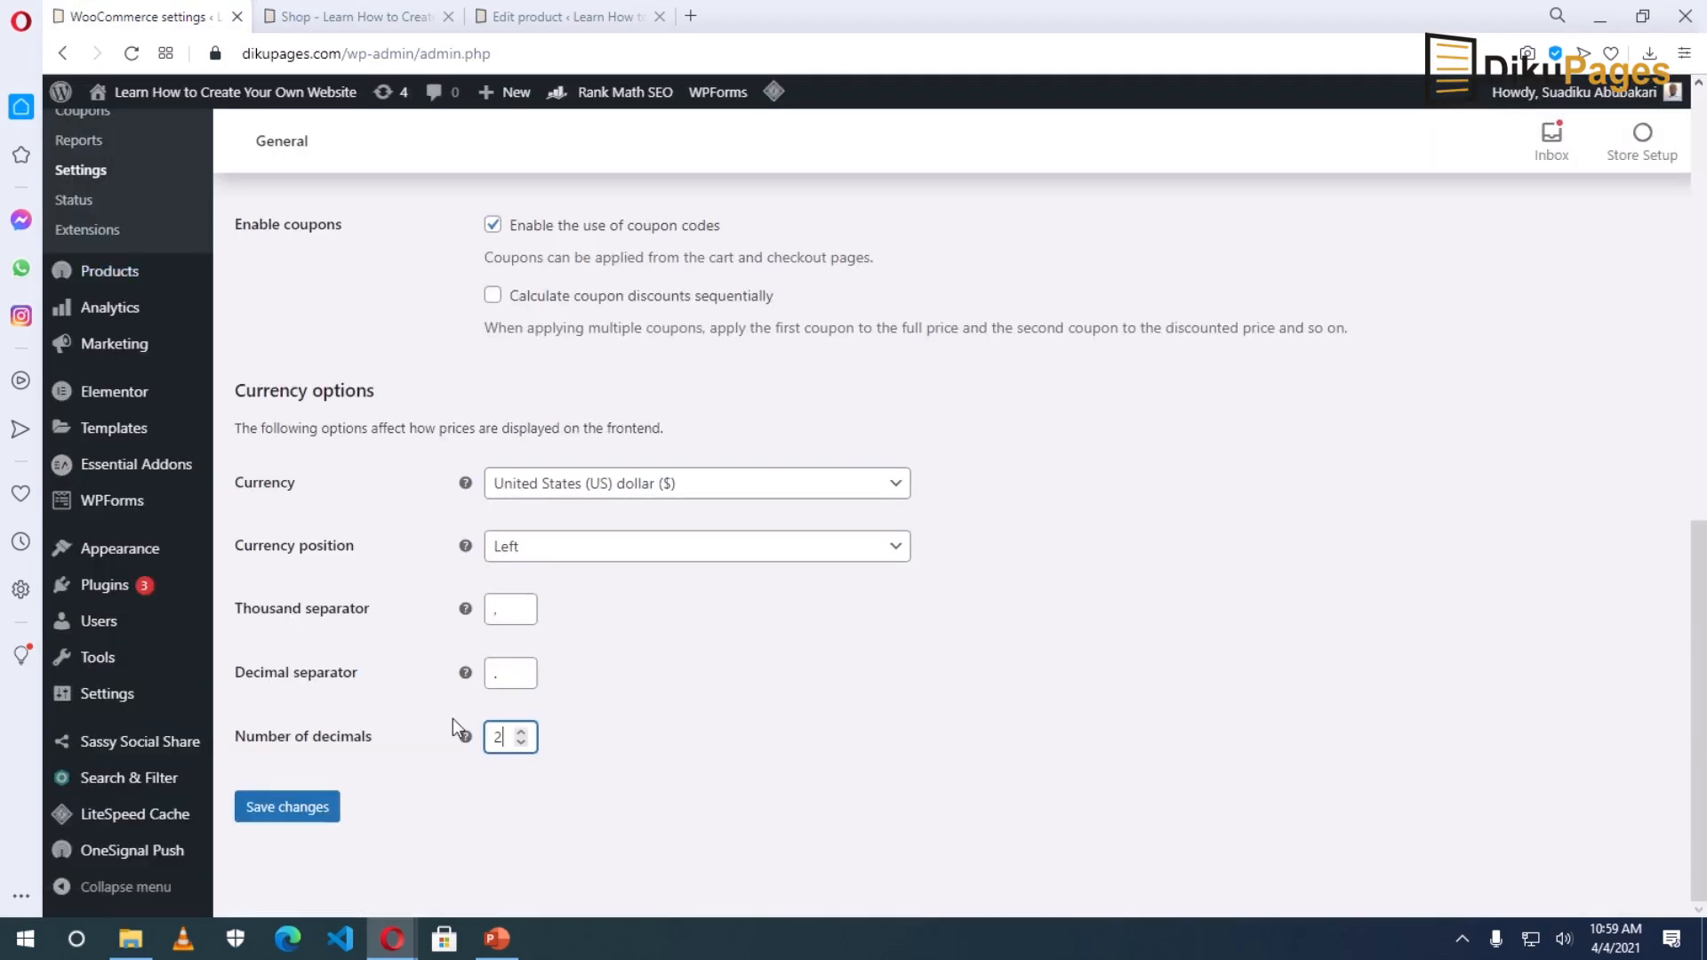
pyautogui.click(296, 816)
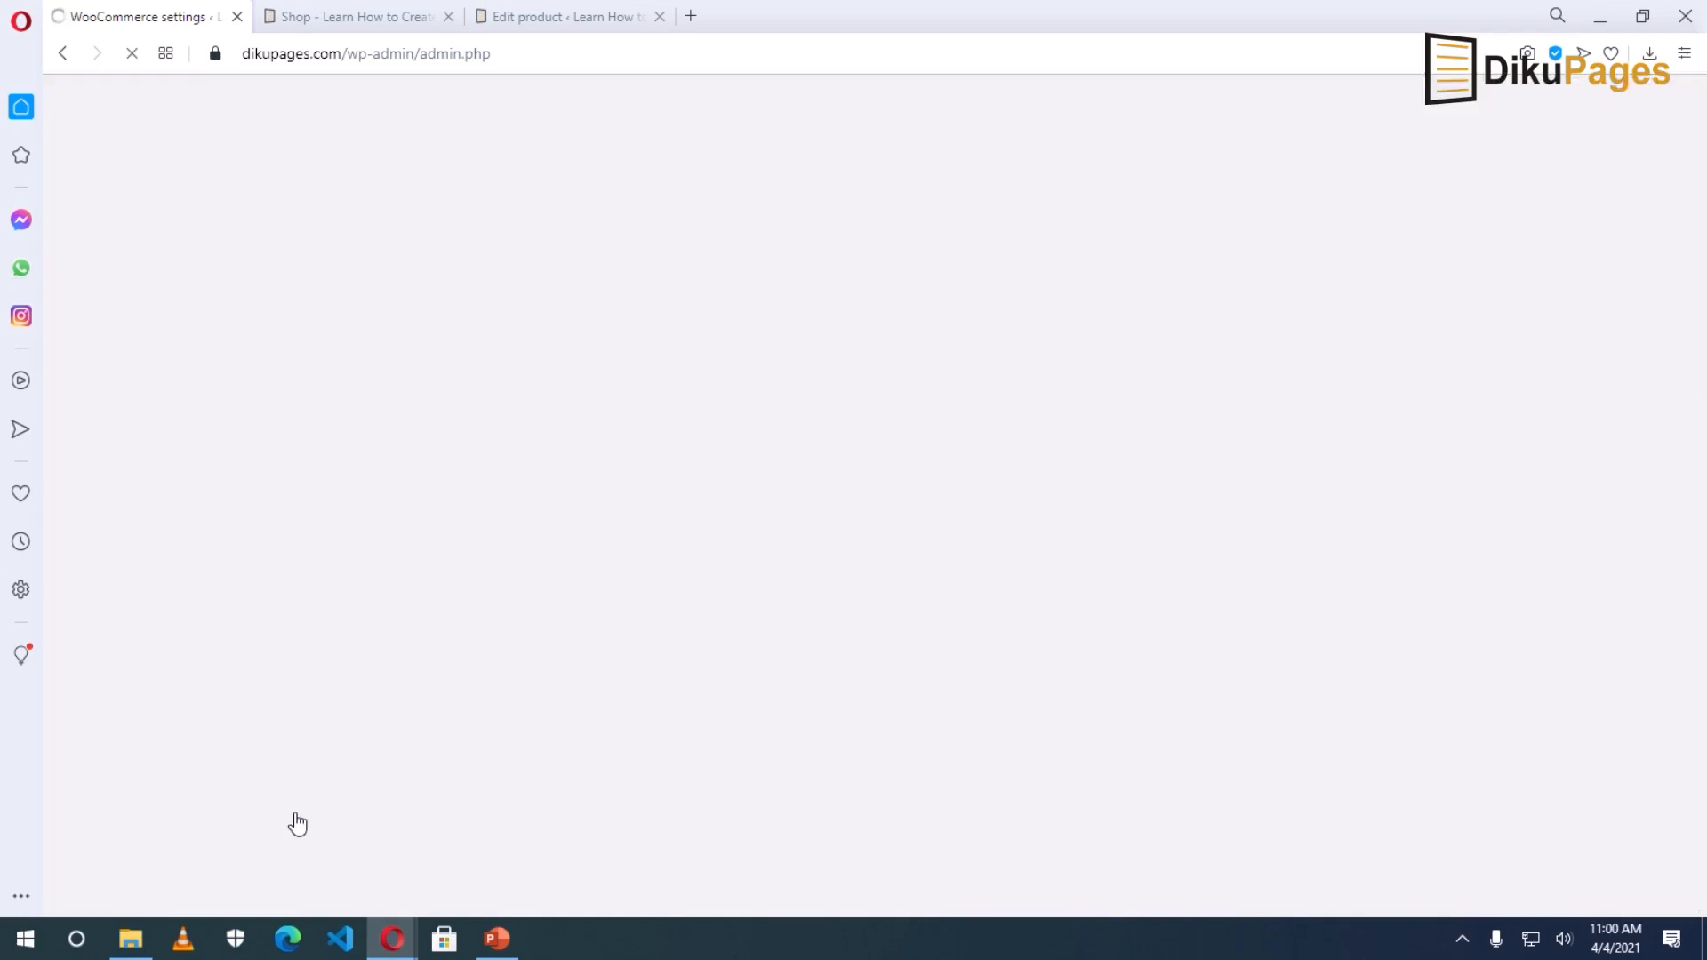
pyautogui.click(305, 19)
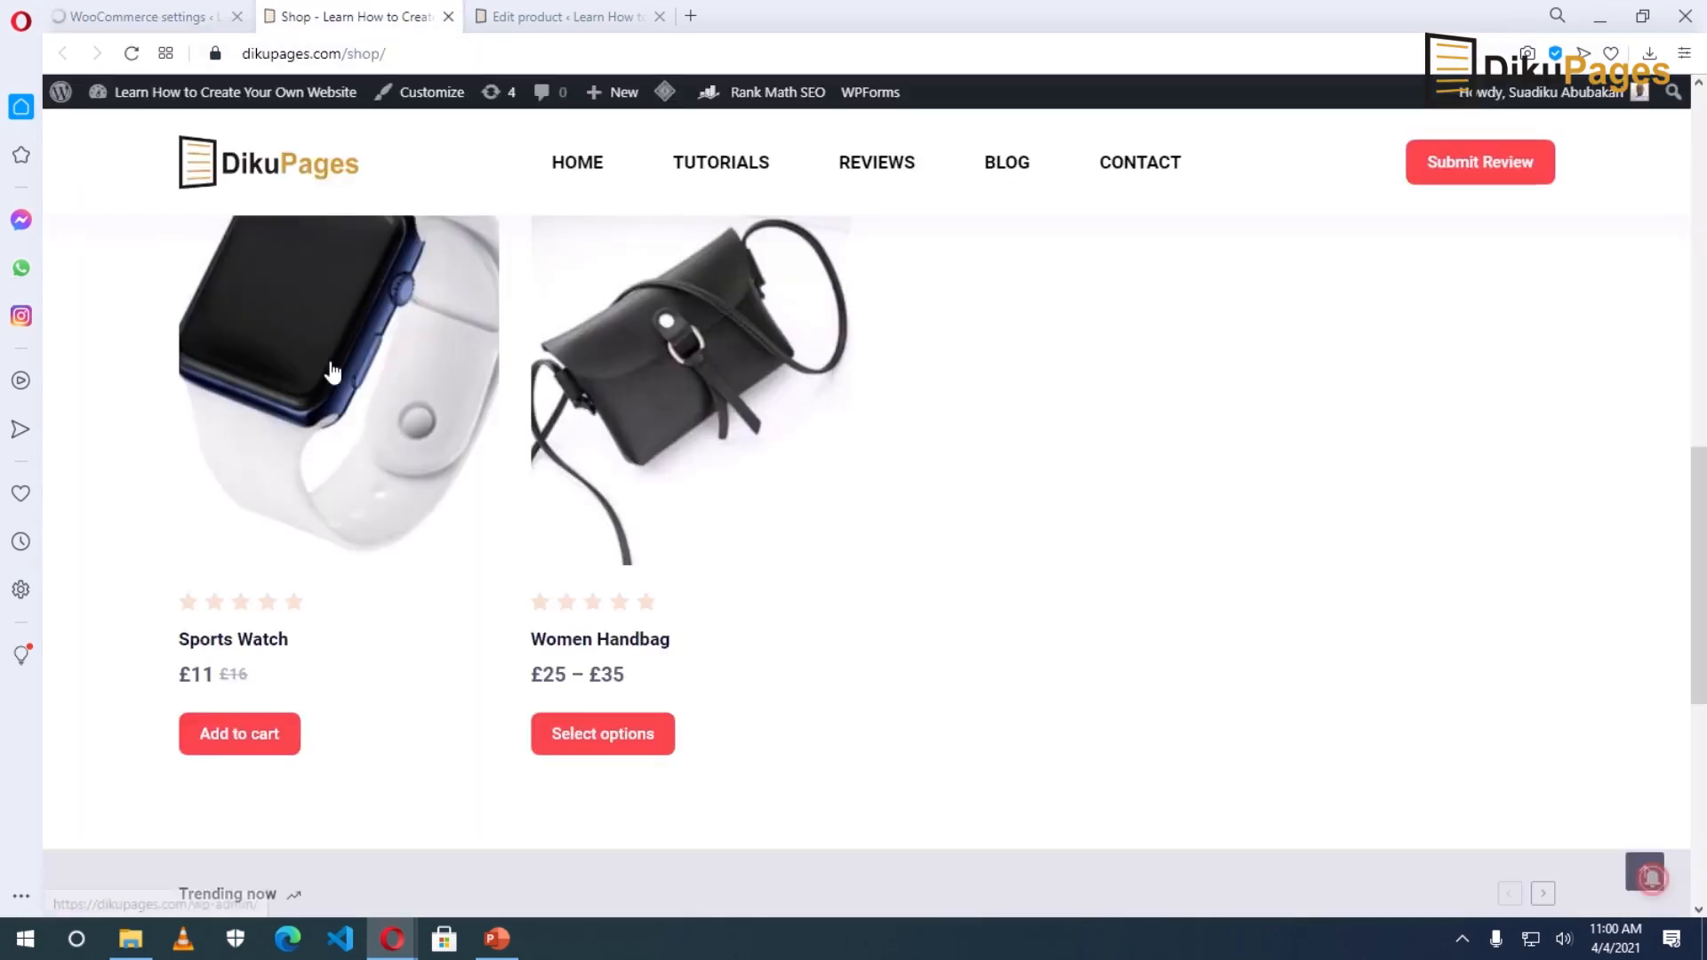
pyautogui.click(132, 53)
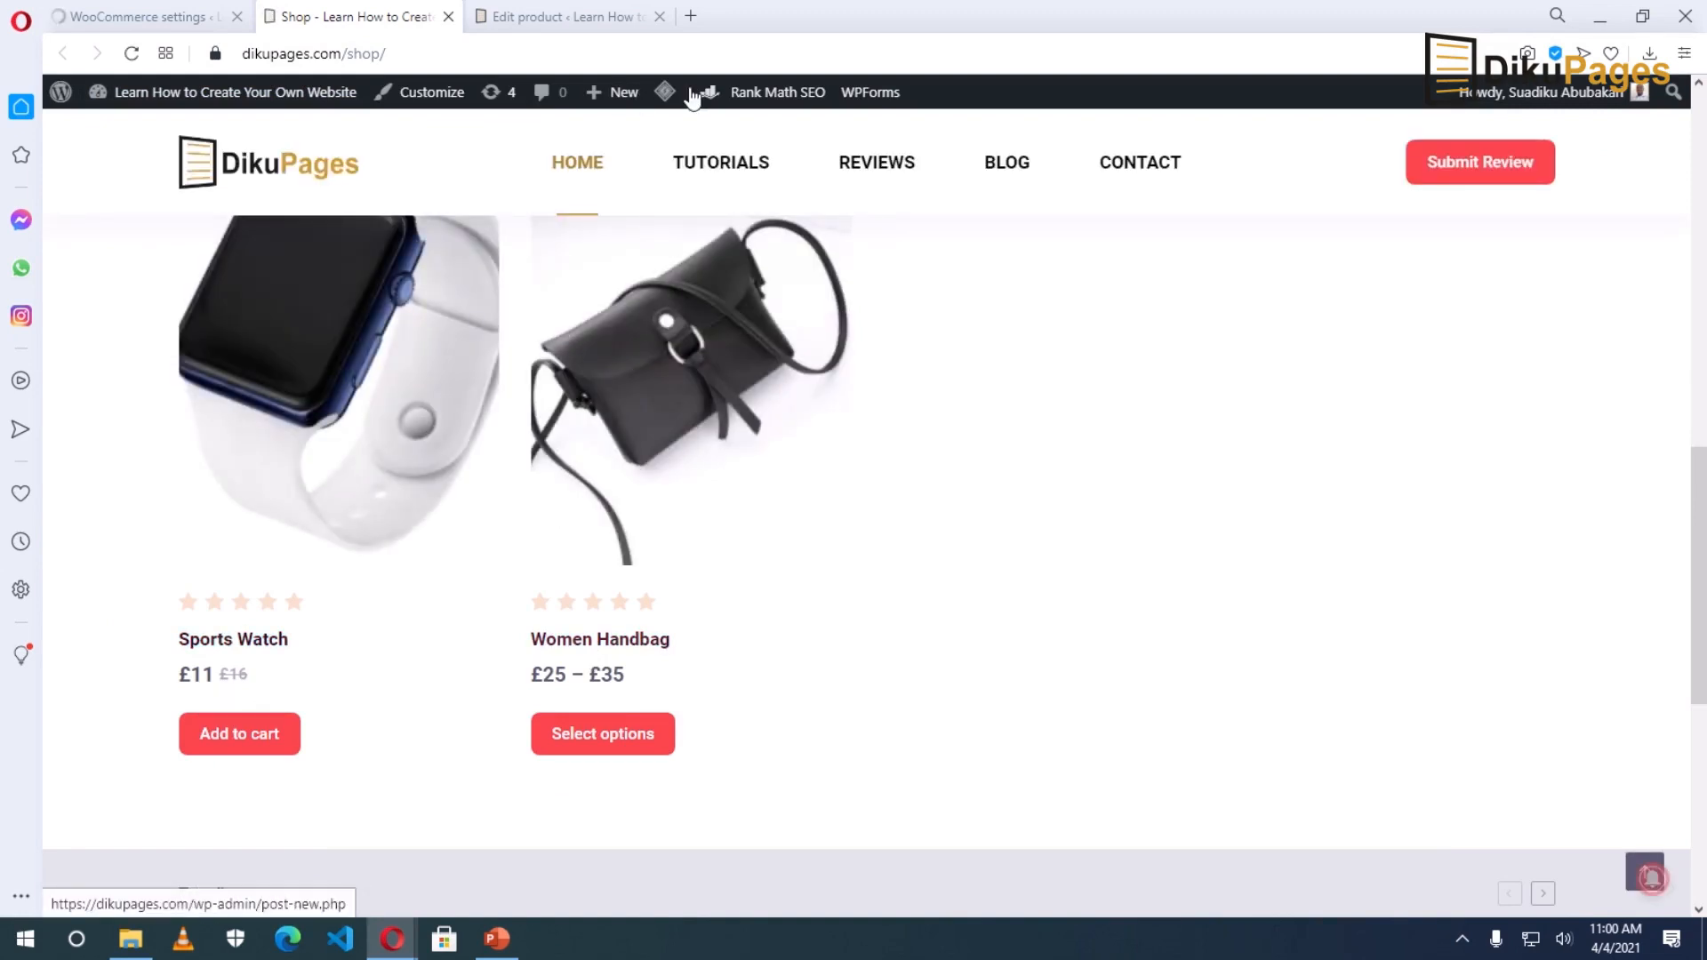
pyautogui.moveTo(669, 98)
pyautogui.click(709, 186)
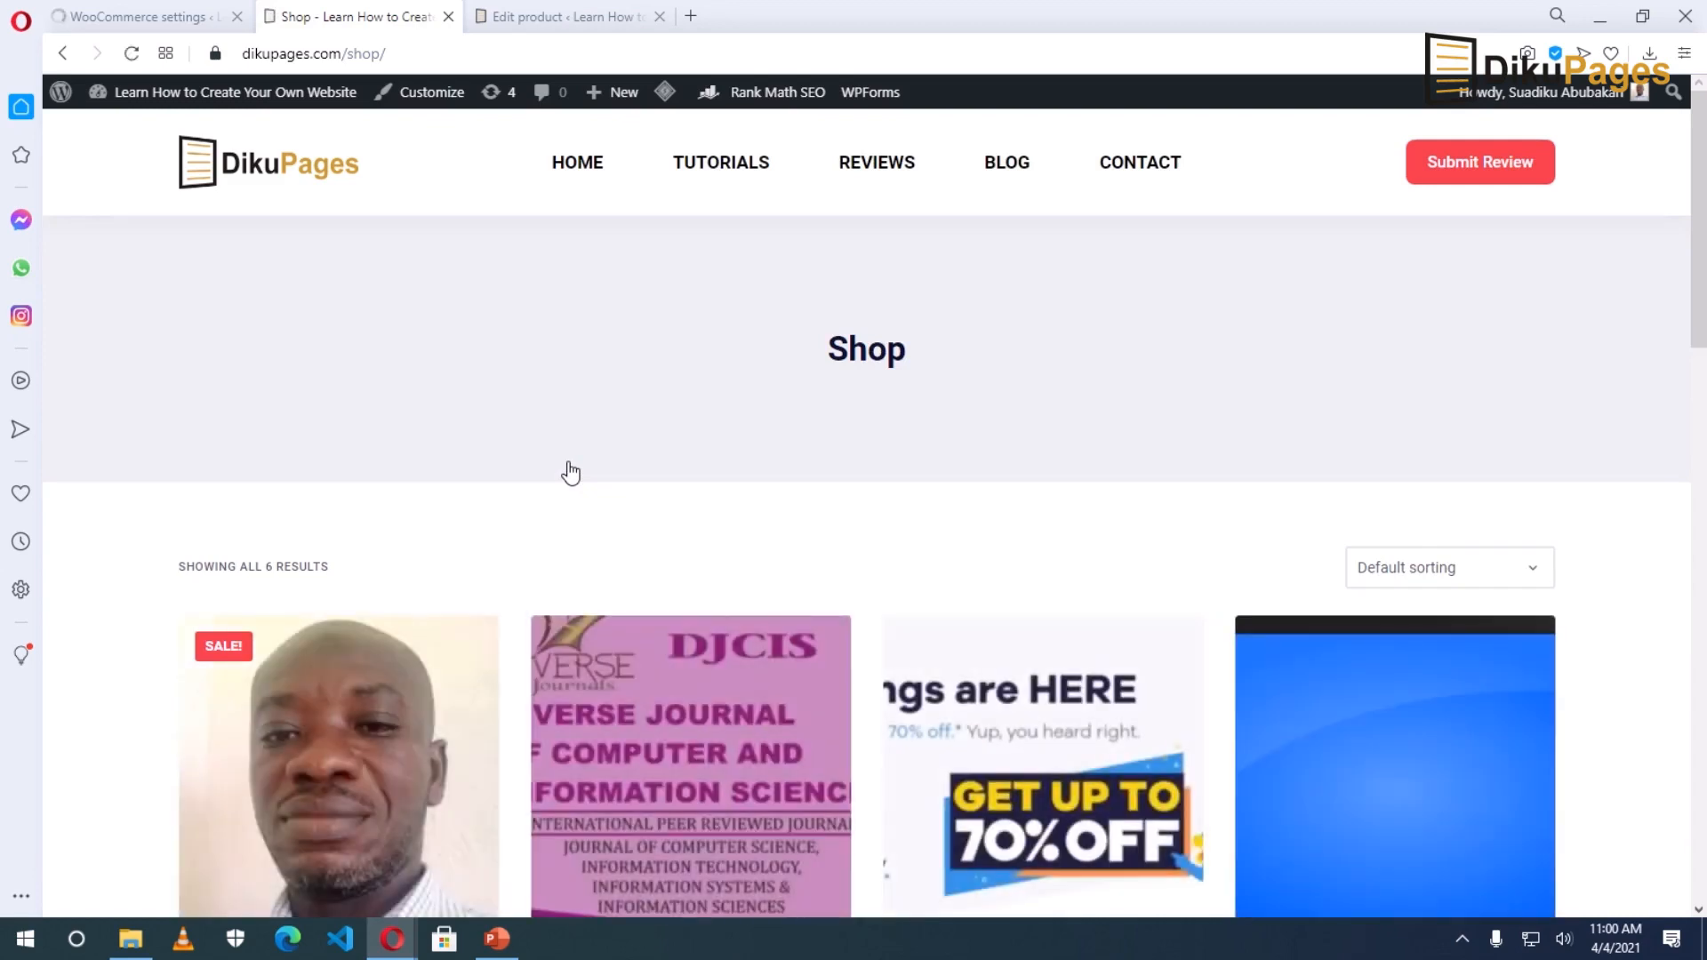
# - Check how the product prices are displayed on the shop page and open the Sports Watch product
pyautogui.scroll(-10, 570, 473)
pyautogui.scroll(-3, 570, 474)
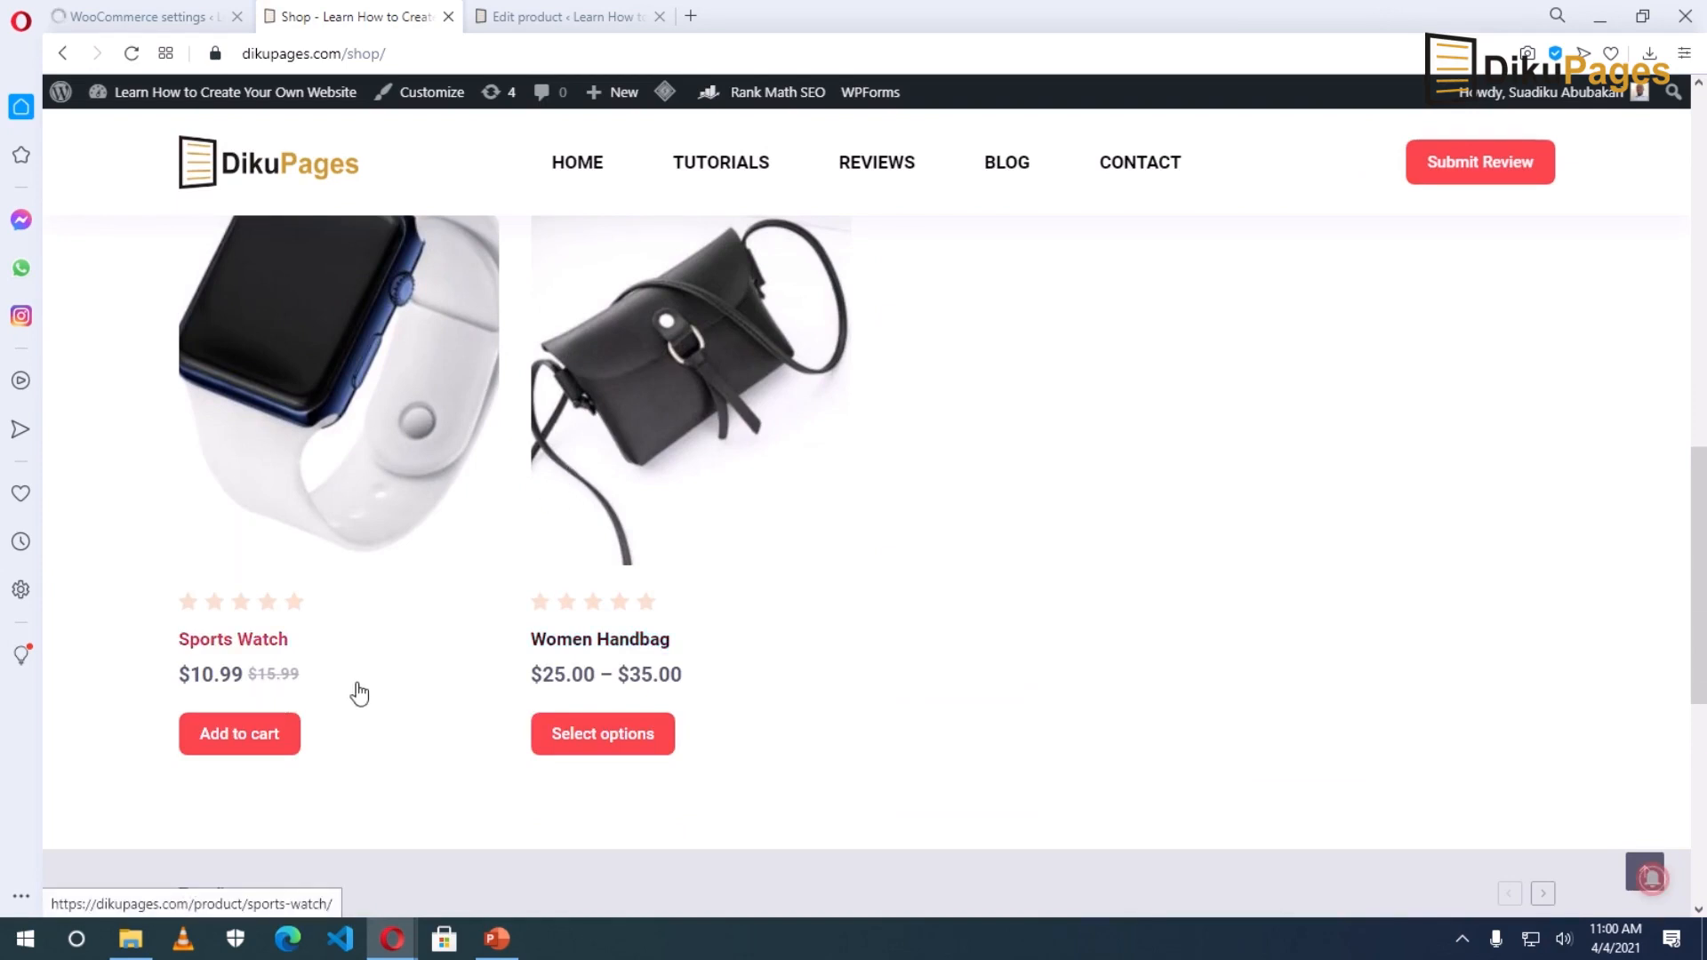
pyautogui.click(334, 352)
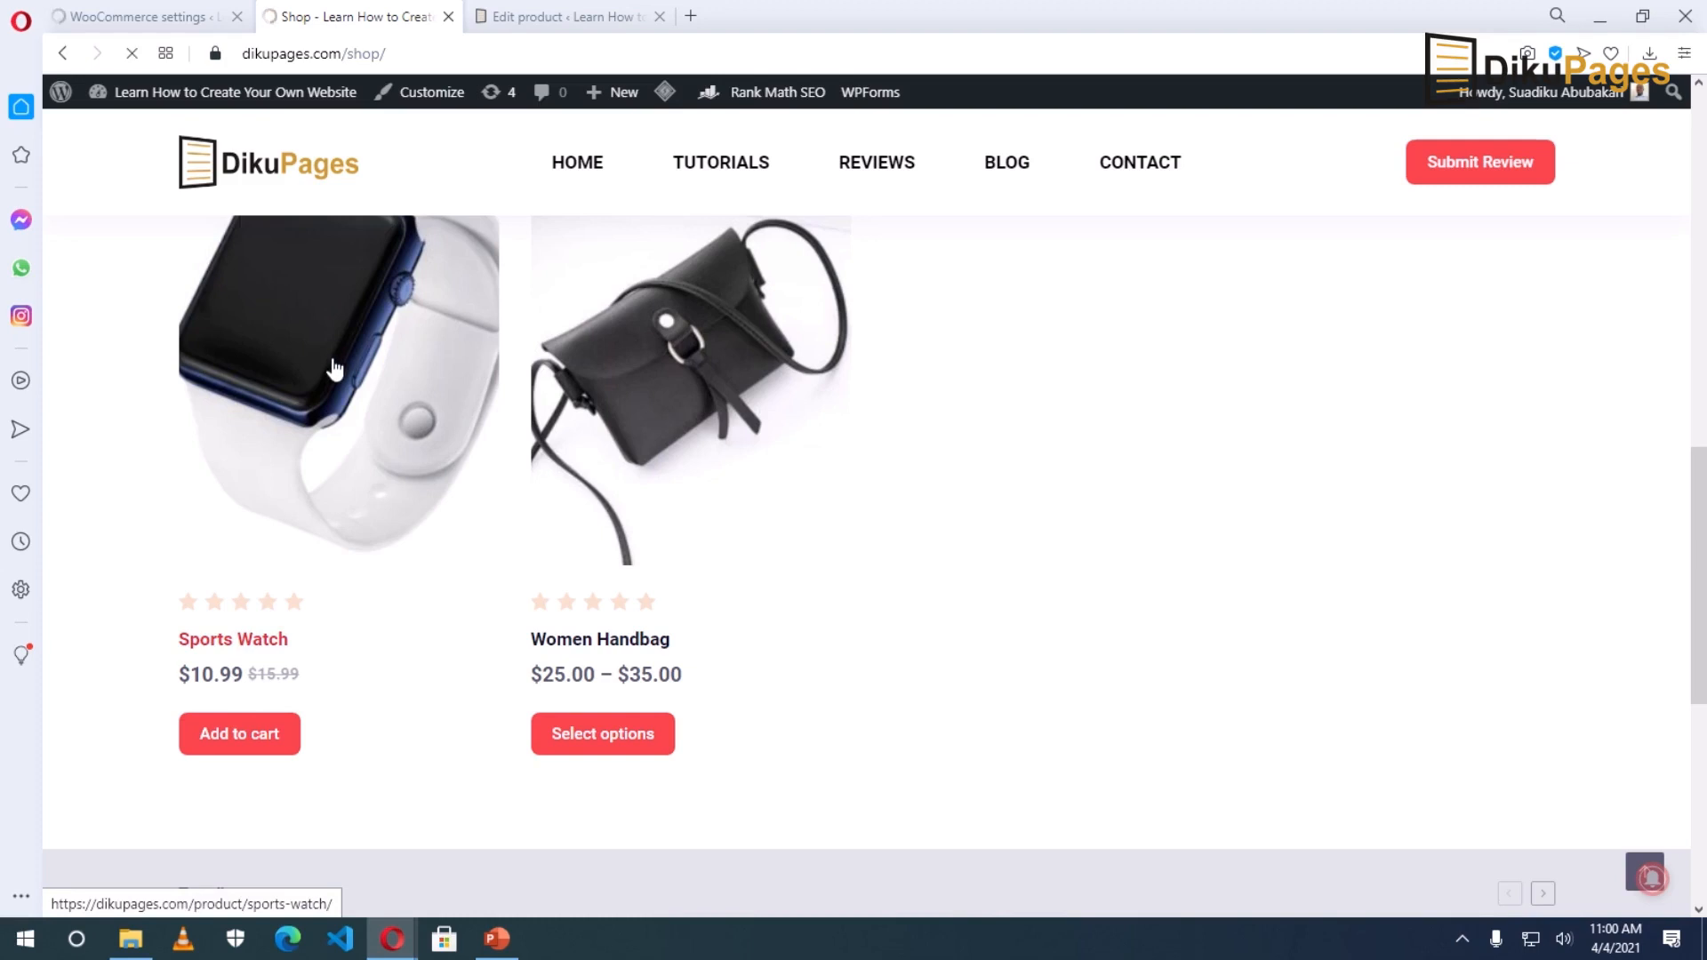